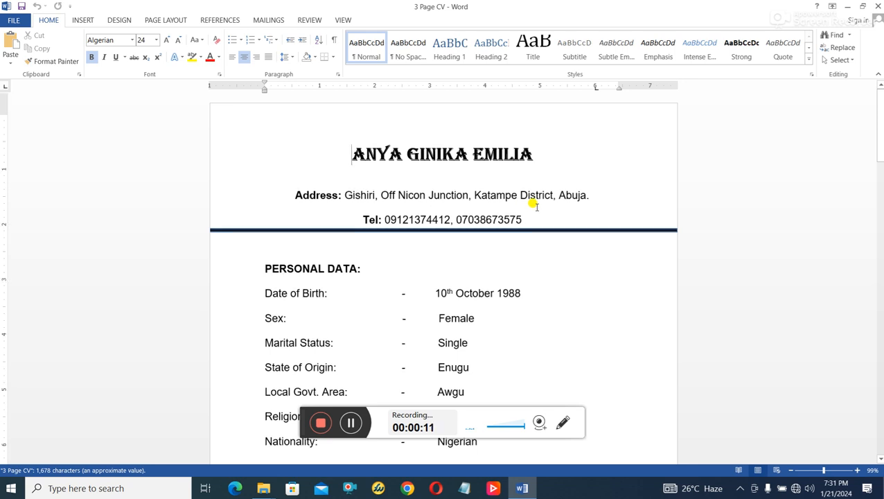
- Scroll through the CV to review its layout across the pages
scroll(532, 233, "down", 15)
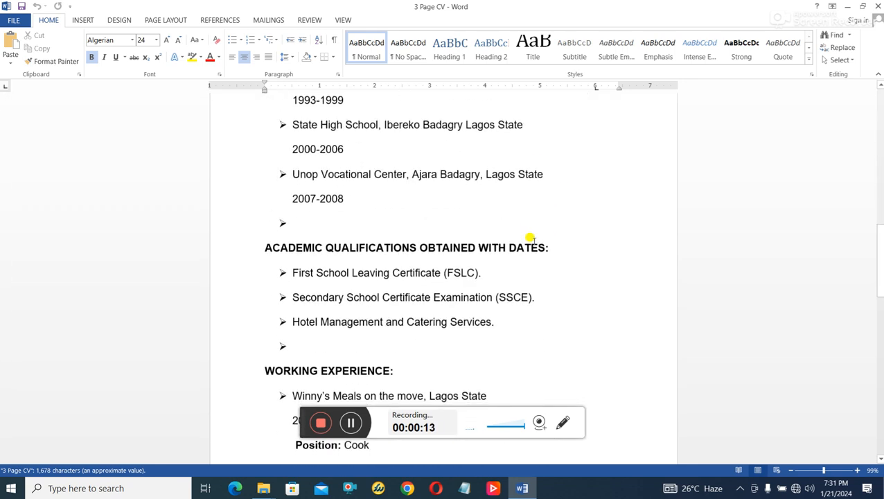
left_click_drag(295, 417, 532, 399)
scroll(558, 356, "down", 6)
scroll(559, 356, "down", 2)
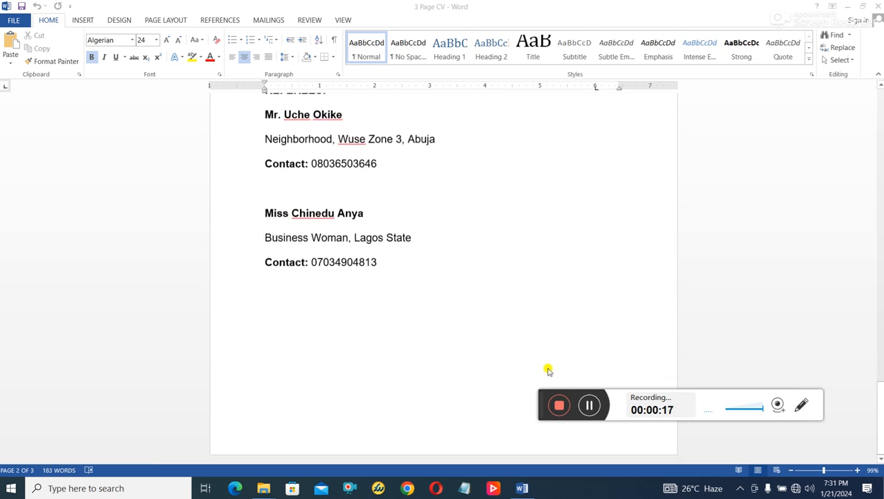
scroll(401, 387, "up", 15)
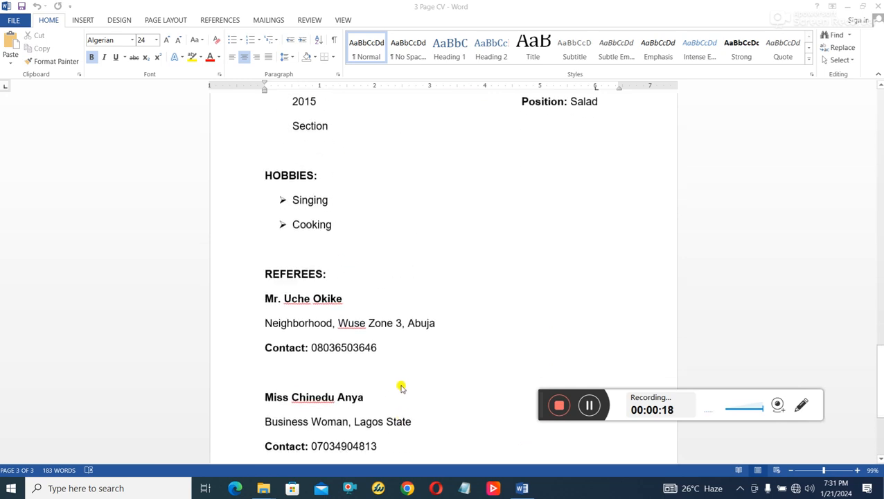
scroll(402, 387, "up", 12)
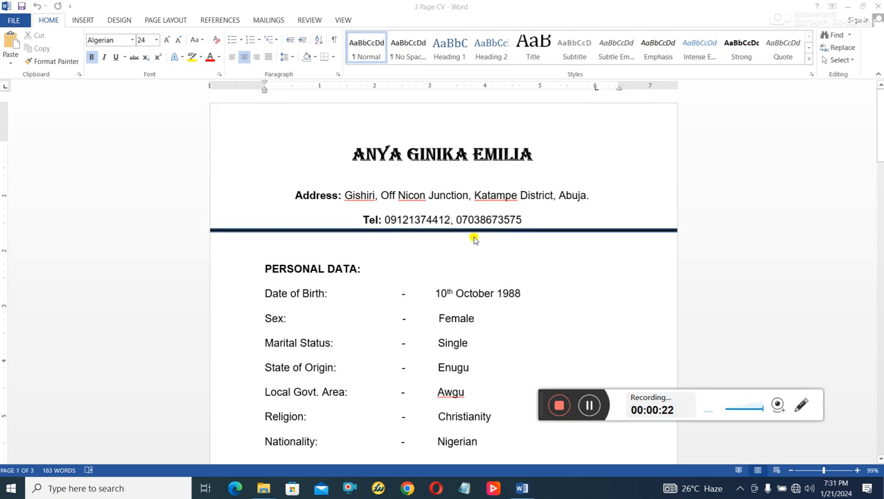
scroll(465, 277, "down", 5)
scroll(415, 273, "up", 5)
scroll(381, 262, "down", 1)
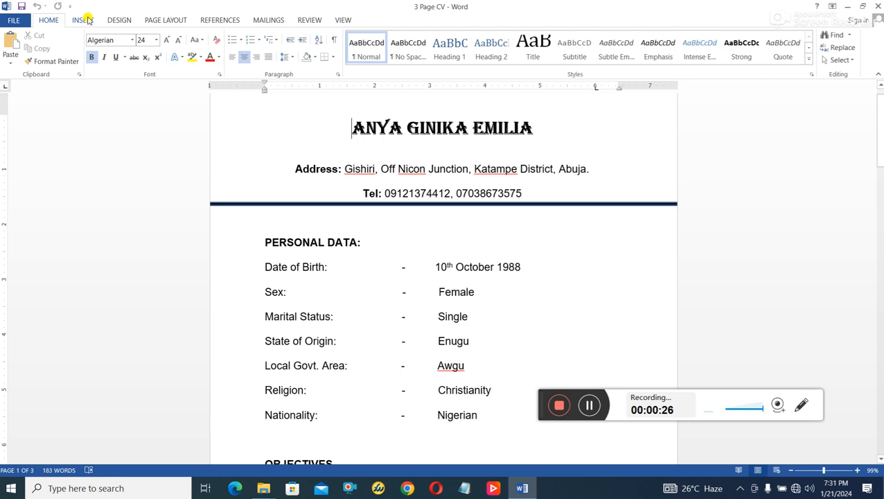
- Insert a Plain Number 2 centred page number at the page bottoms and close the footer
left_click(84, 20)
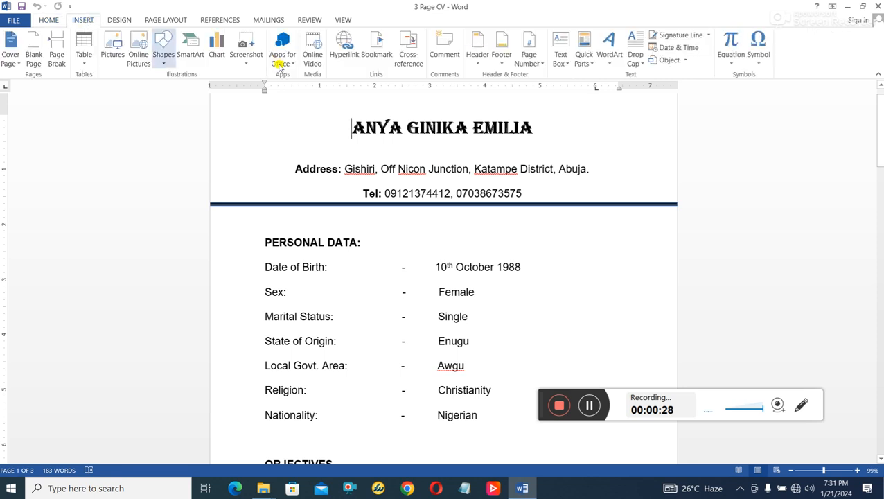
left_click(530, 61)
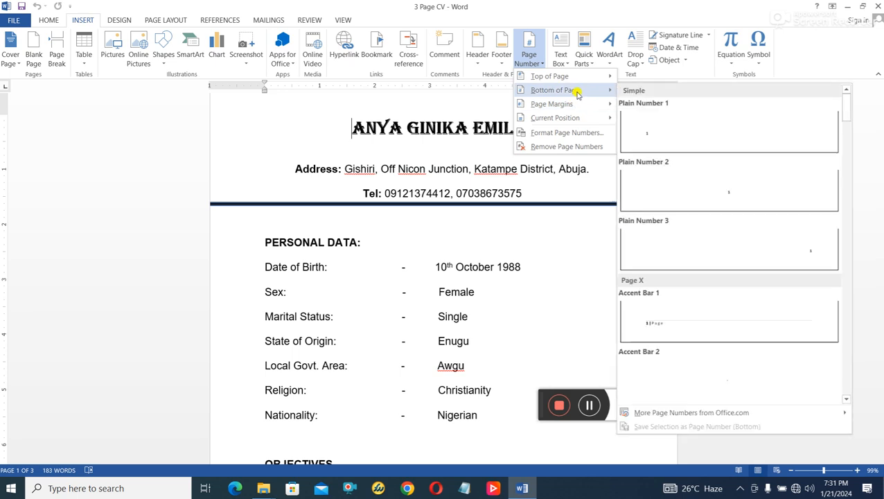
mouse_move(578, 80)
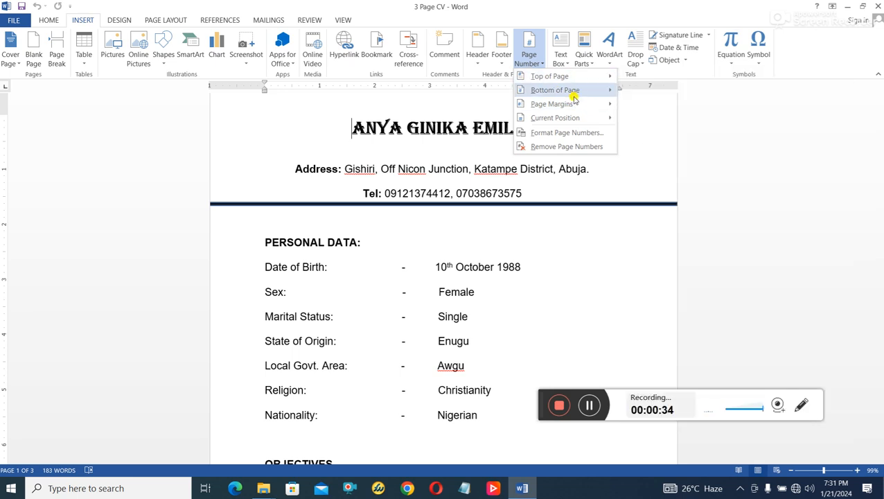
left_click(757, 200)
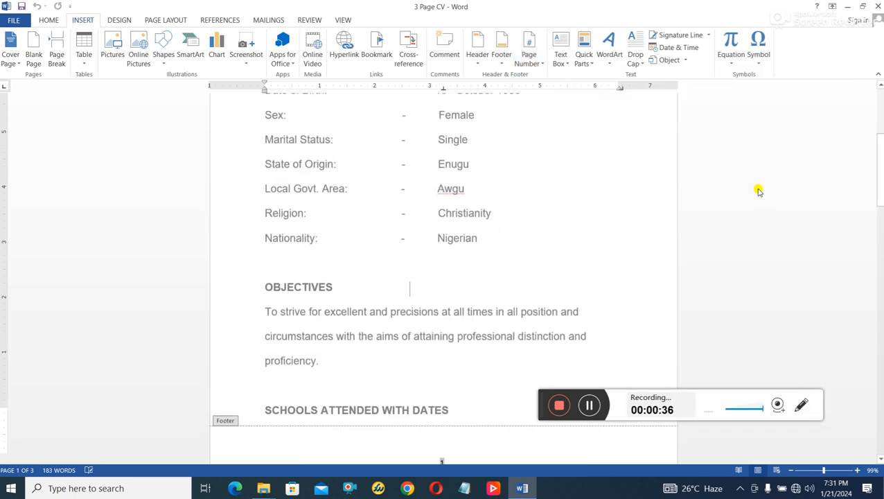
left_click(586, 55)
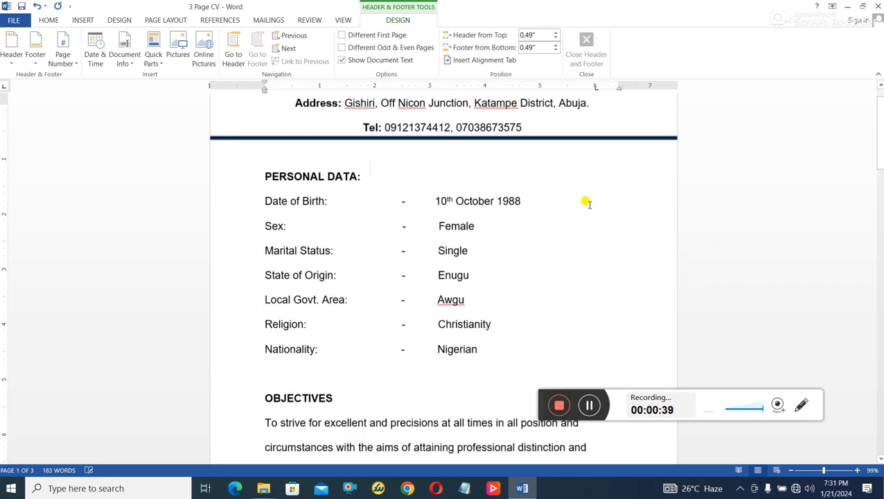
scroll(566, 262, "down", 20)
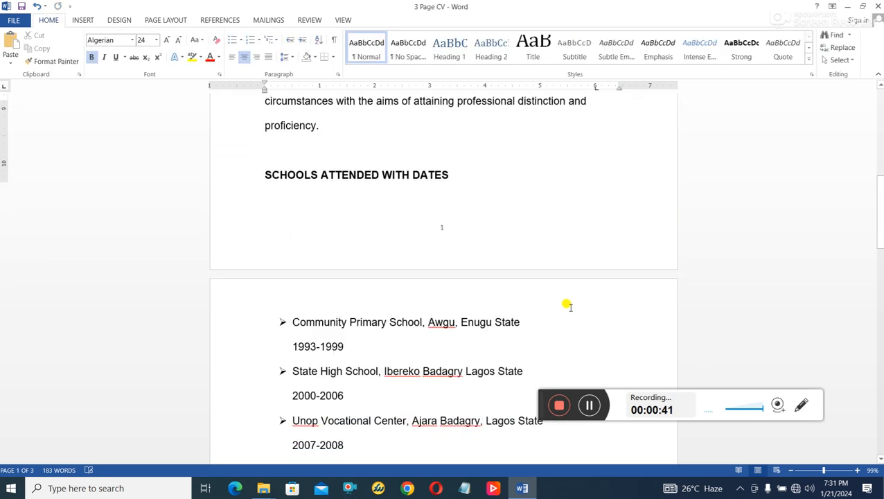
scroll(566, 322, "down", 10)
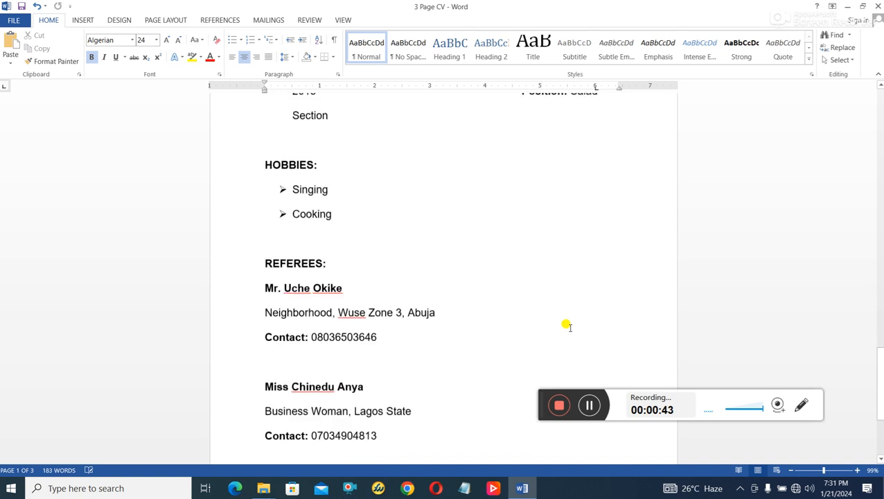
scroll(566, 325, "down", 3)
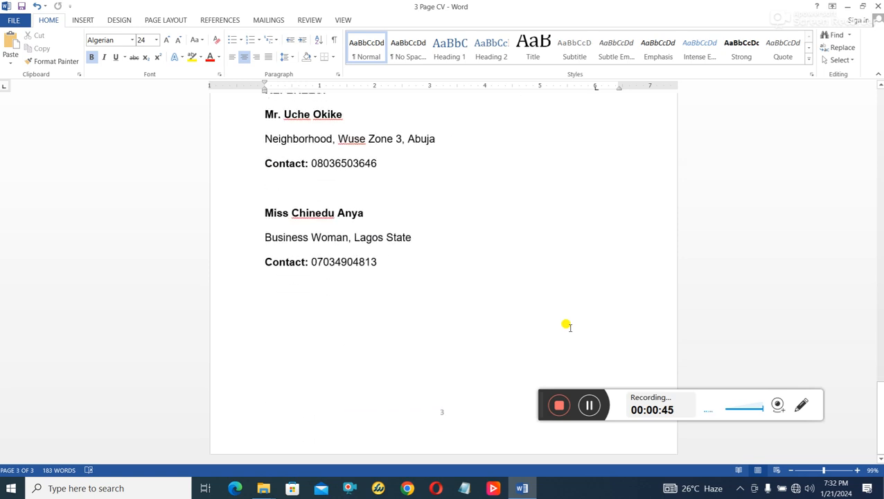
scroll(567, 326, "up", 18)
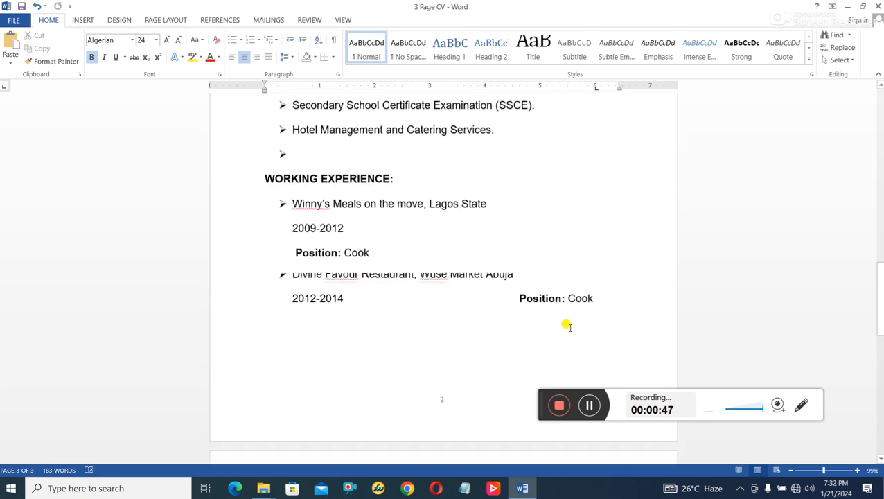
scroll(567, 326, "up", 8)
scroll(567, 325, "up", 8)
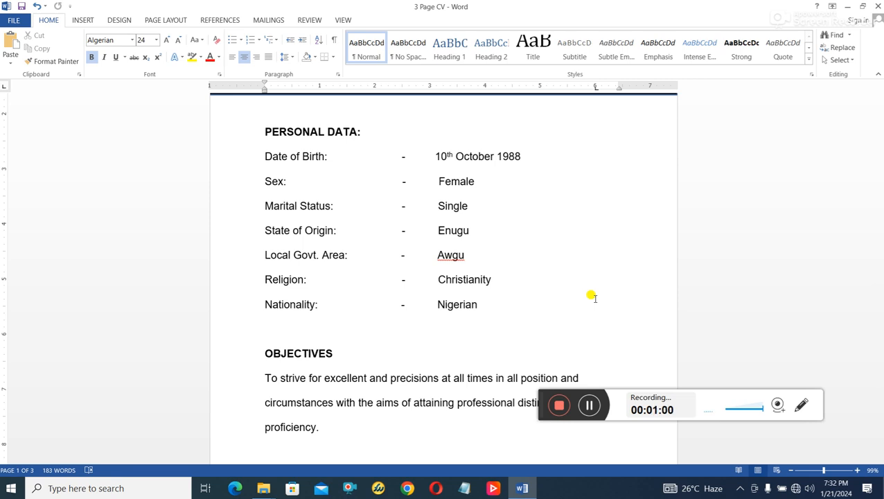
scroll(557, 334, "up", 4)
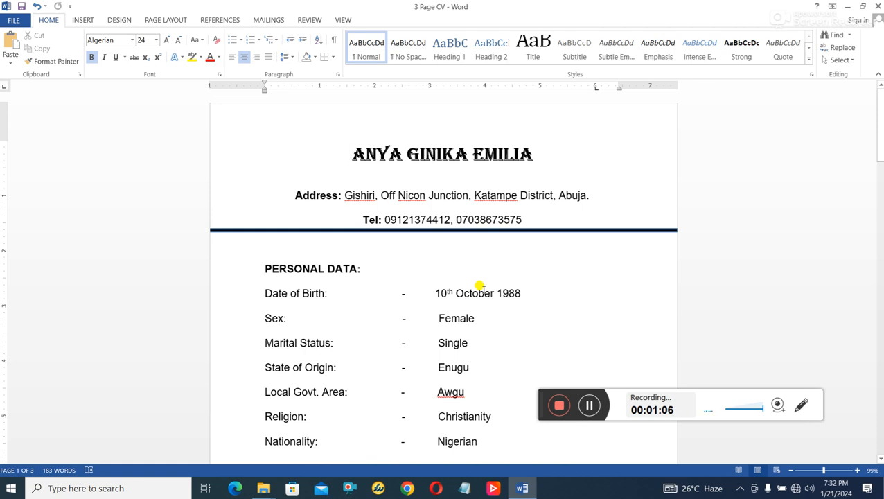
scroll(446, 365, "down", 1)
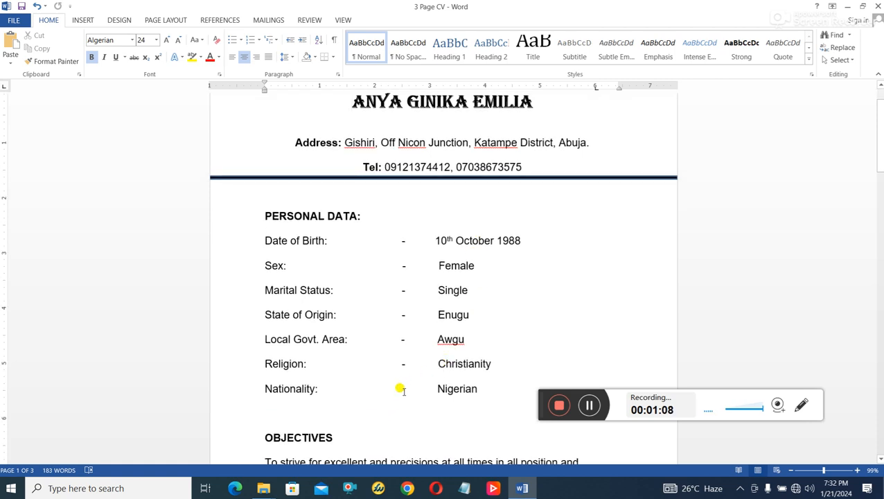
scroll(400, 390, "up", 1)
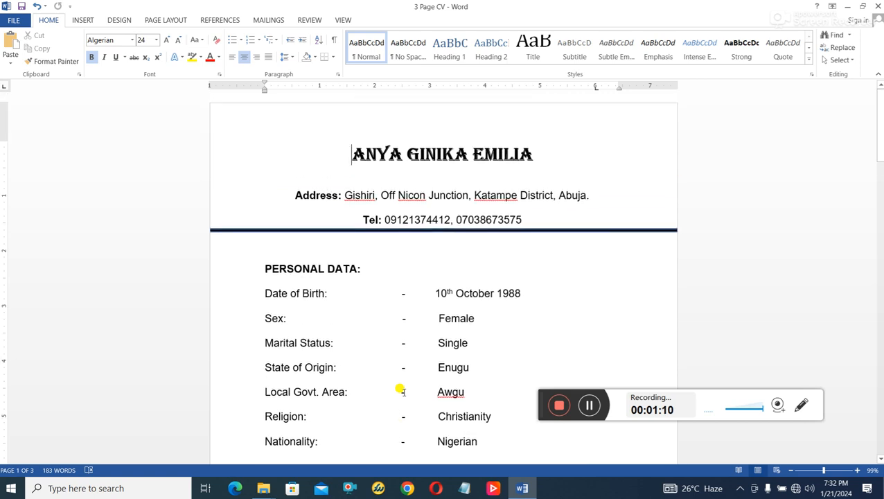
- Select the whole CV and change its font to Calibri
key("ctrl+a")
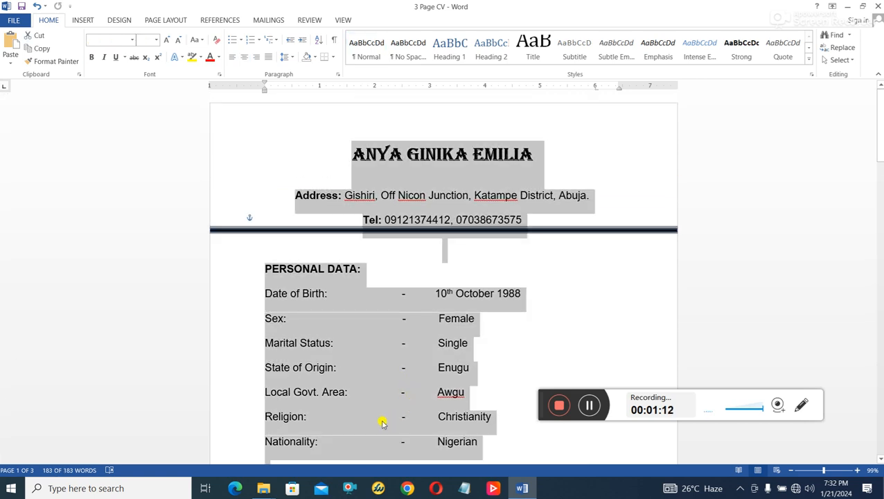
left_click(525, 240)
left_click_drag(452, 184, 539, 215)
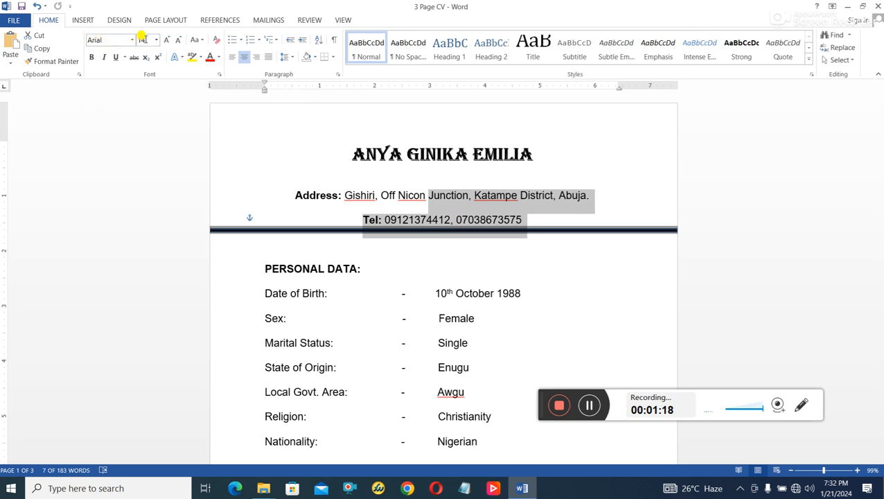
left_click(589, 291)
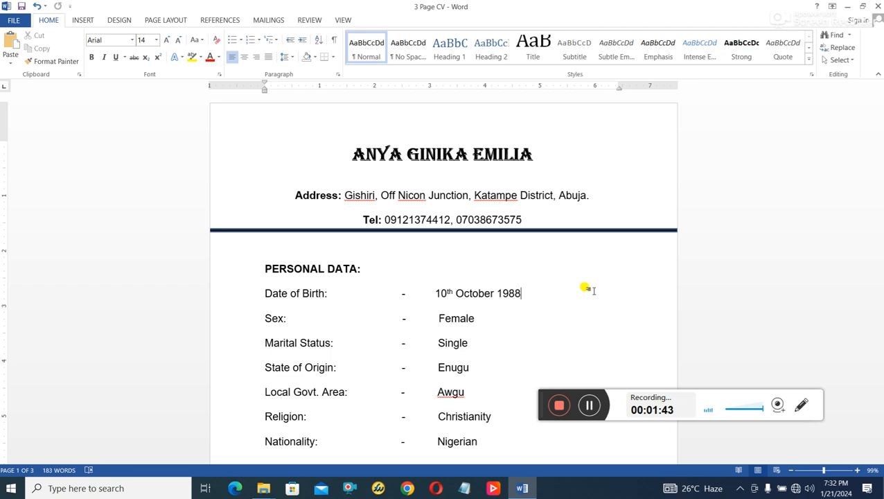
key("ctrl+a")
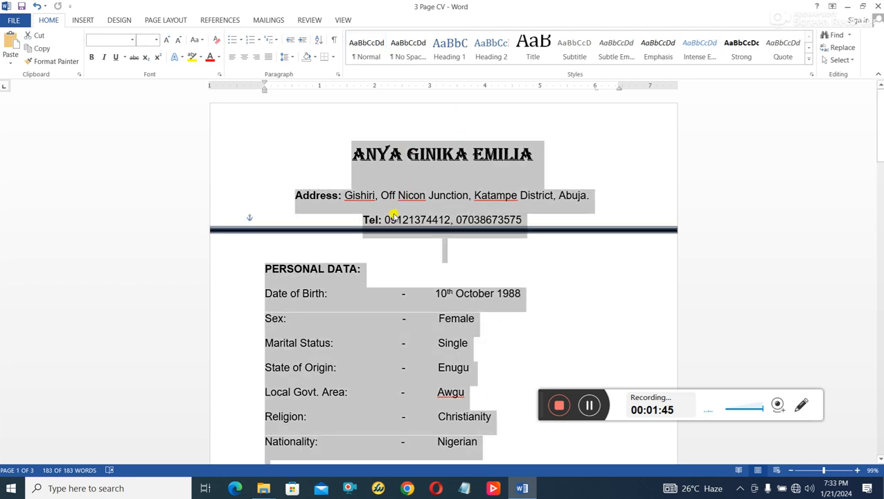
left_click(117, 36)
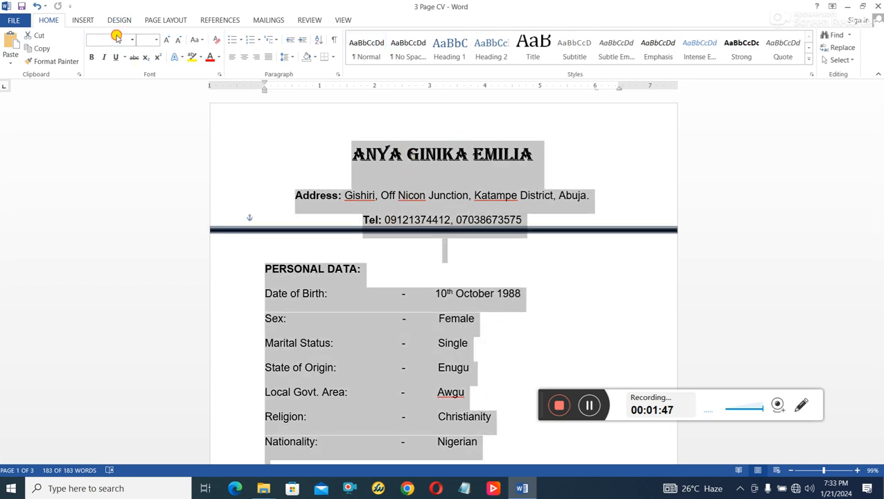
left_click(116, 41)
type("Cam")
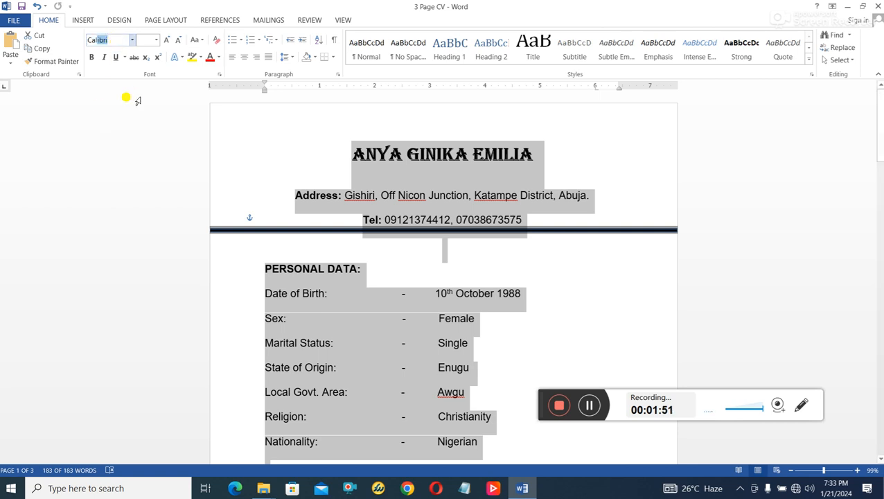
- Shrink the name heading line to 11 pt
left_click(125, 121)
left_click(151, 40)
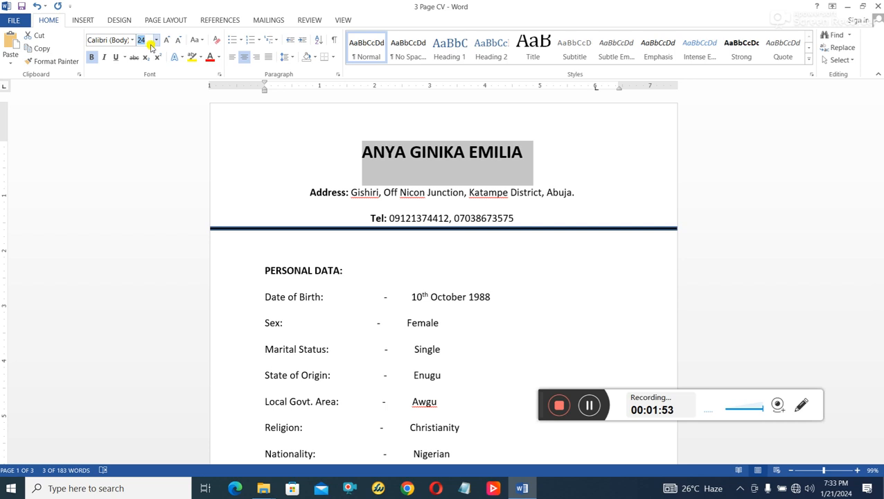
type("11")
key("Return")
left_click(713, 244)
scroll(621, 279, "down", 4)
scroll(621, 279, "down", 9)
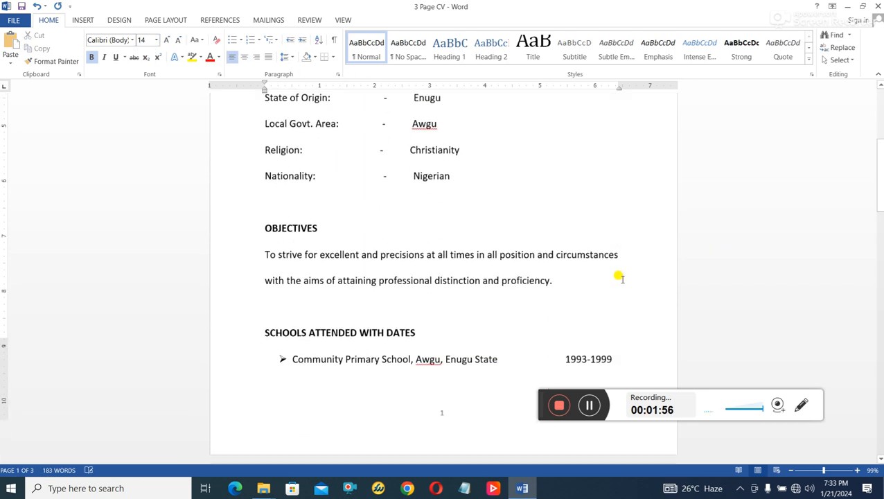
scroll(621, 279, "down", 7)
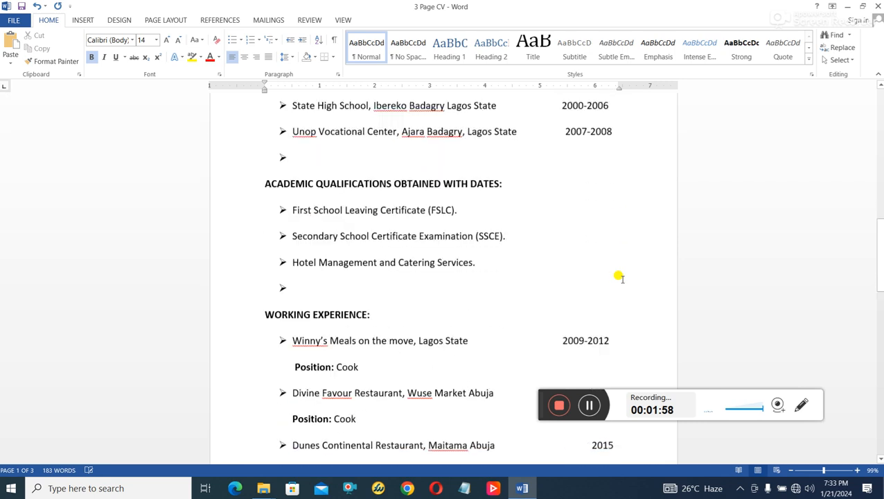
scroll(621, 279, "down", 9)
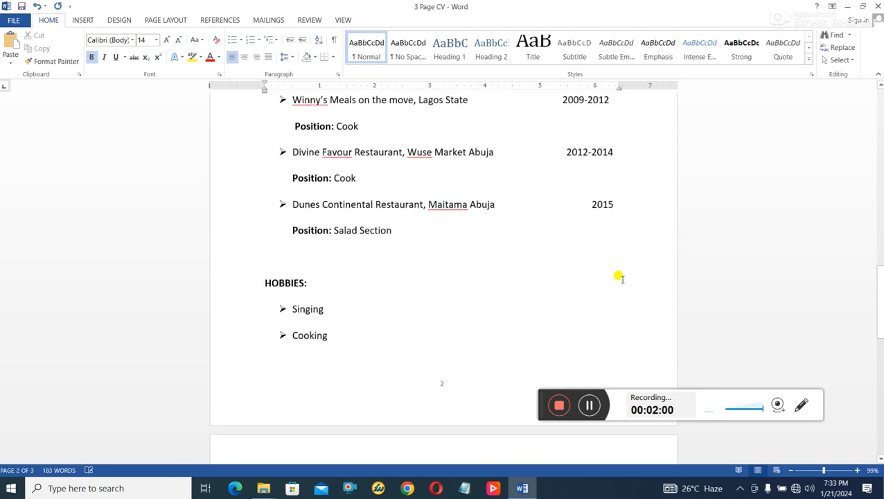
scroll(621, 279, "down", 3)
scroll(622, 280, "up", 9)
scroll(621, 281, "up", 17)
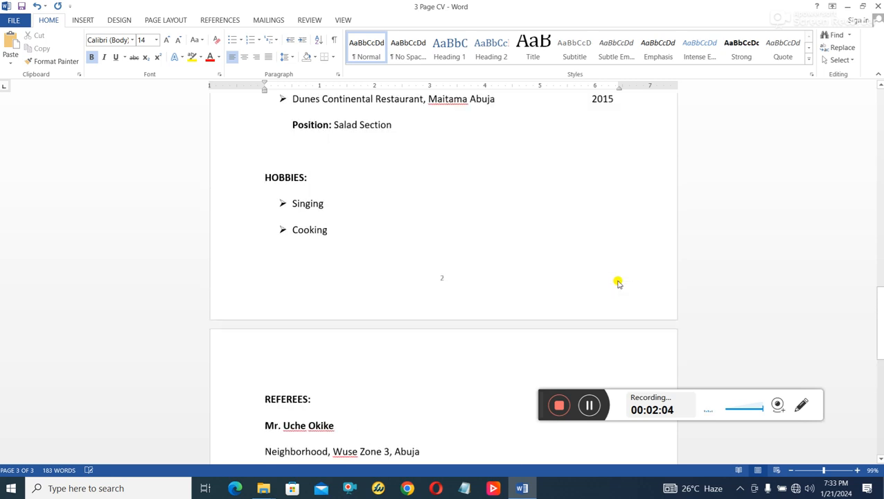
scroll(615, 280, "up", 7)
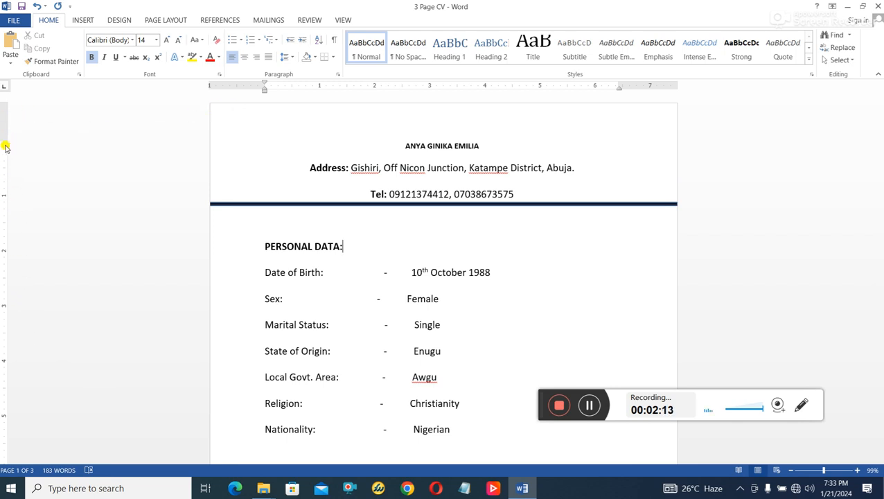
- Drag the ruler markers to reduce the top and bottom margins and narrow the left and right margins
left_click_drag(4, 138, 5, 100)
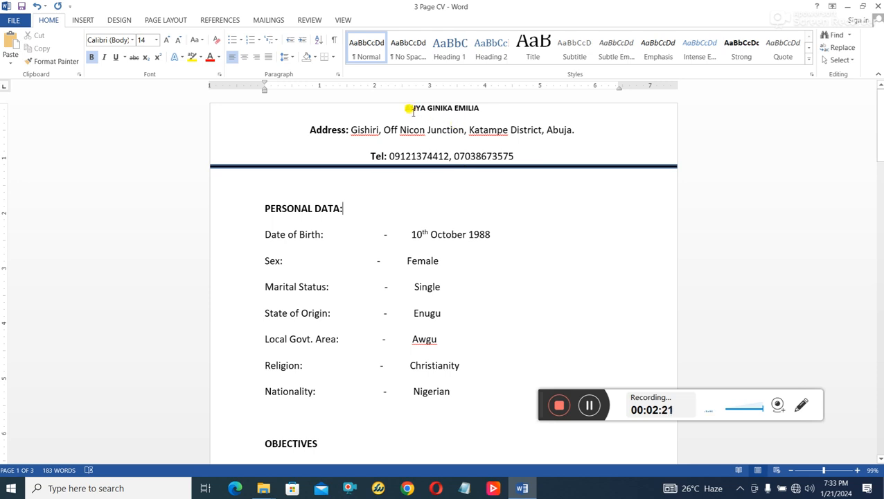
left_click_drag(6, 102, 6, 95)
scroll(4, 336, "down", 7)
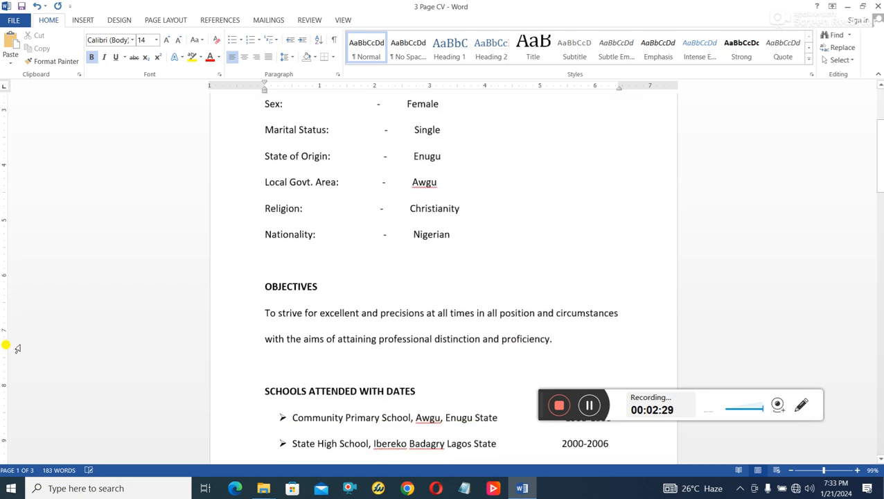
left_click_drag(3, 336, 4, 404)
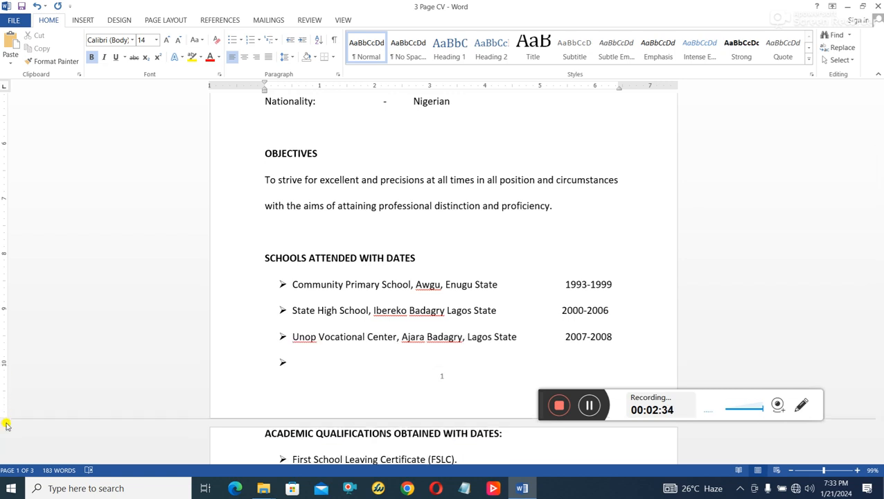
scroll(366, 347, "up", 7)
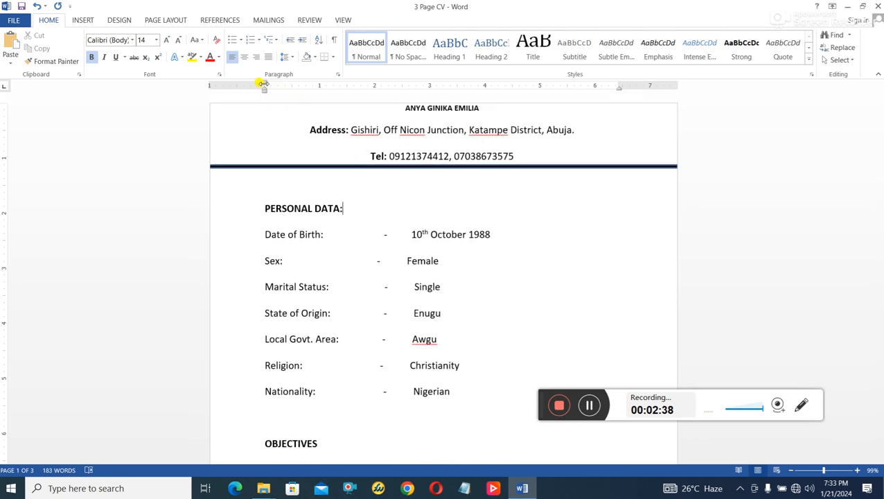
left_click_drag(260, 82, 215, 84)
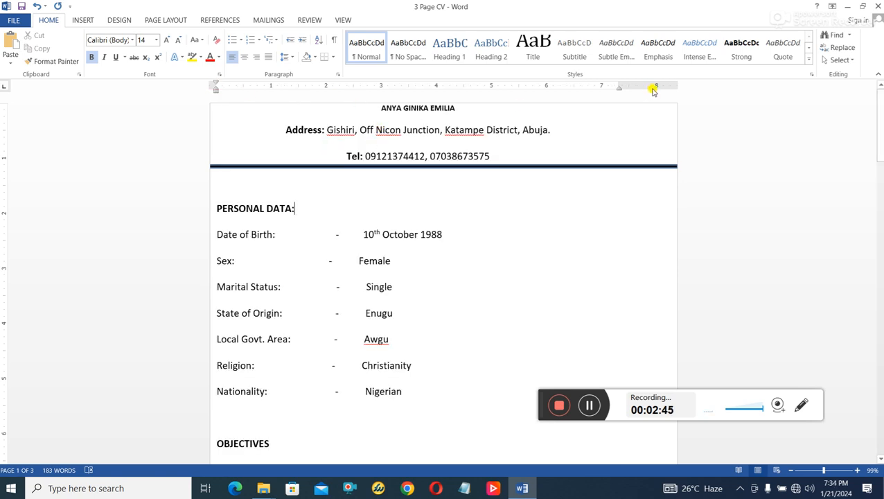
left_click_drag(620, 85, 670, 86)
scroll(615, 225, "down", 9)
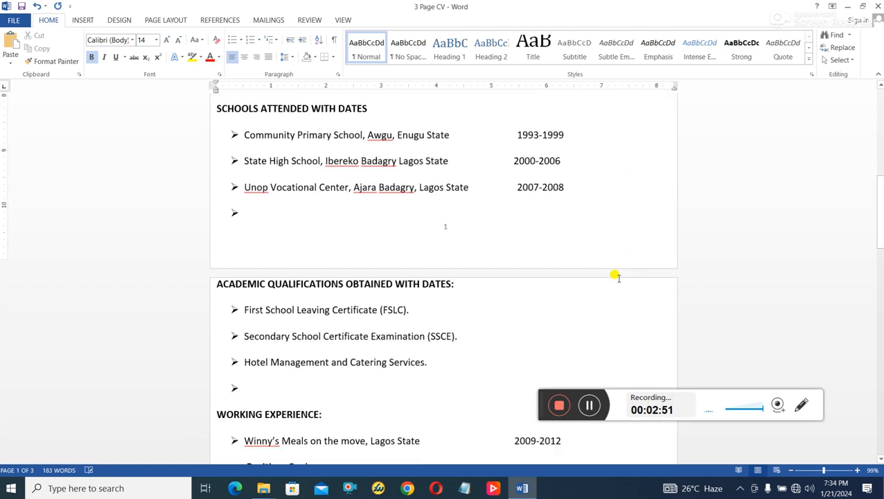
scroll(615, 283, "down", 10)
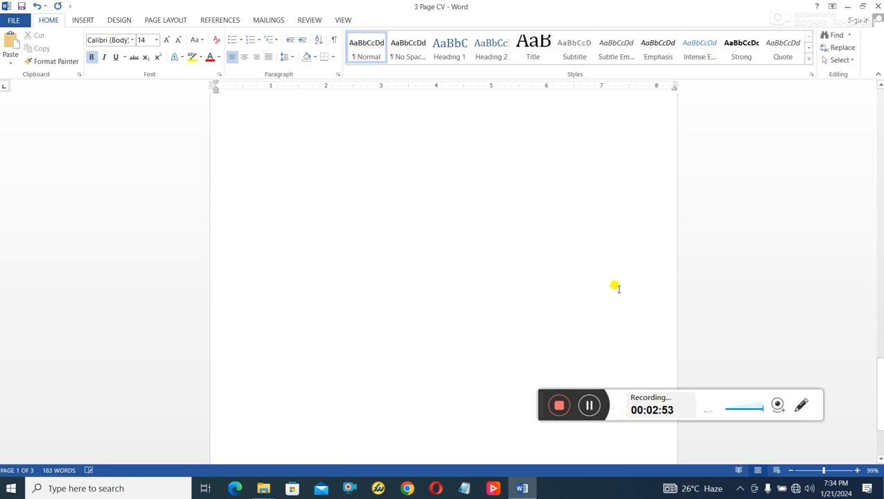
scroll(615, 286, "down", 2)
scroll(615, 288, "up", 10)
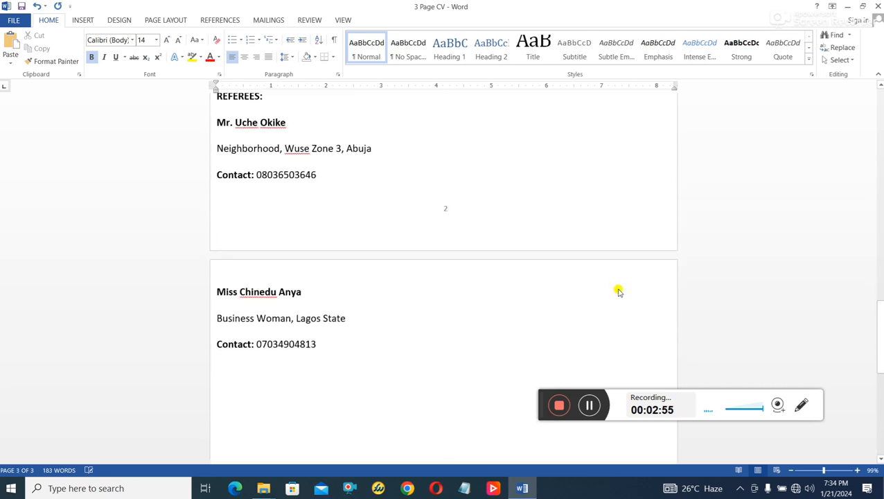
scroll(614, 290, "up", 10)
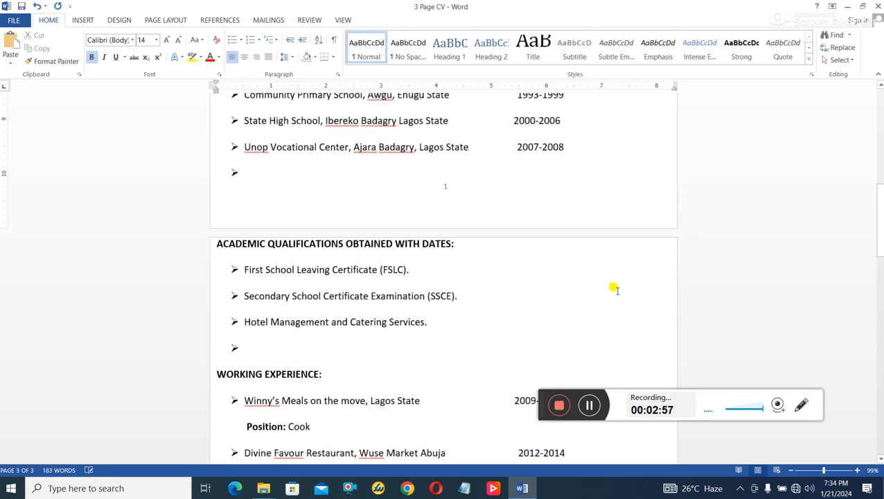
scroll(613, 292, "down", 12)
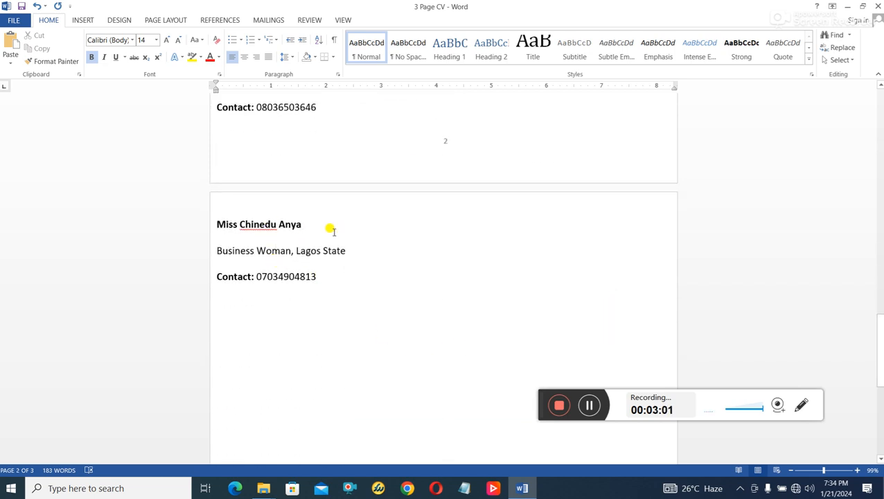
scroll(339, 250, "up", 10)
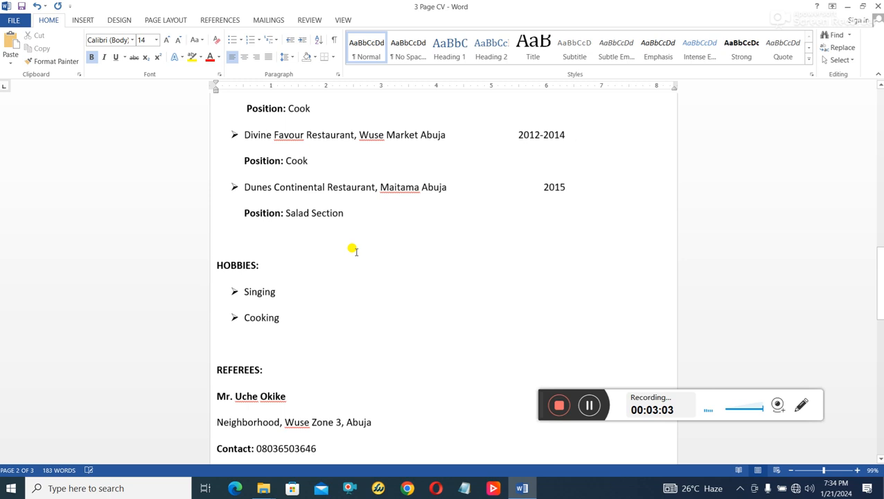
scroll(339, 271, "up", 1)
scroll(328, 310, "down", 9)
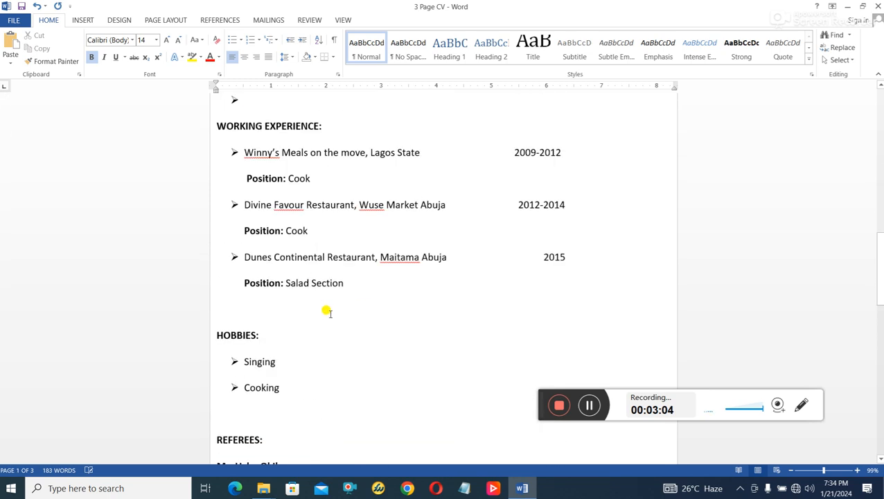
left_click_drag(275, 320, 207, 268)
scroll(324, 303, "down", 4)
left_click(284, 271)
left_click_drag(281, 269, 213, 223)
scroll(335, 318, "down", 4)
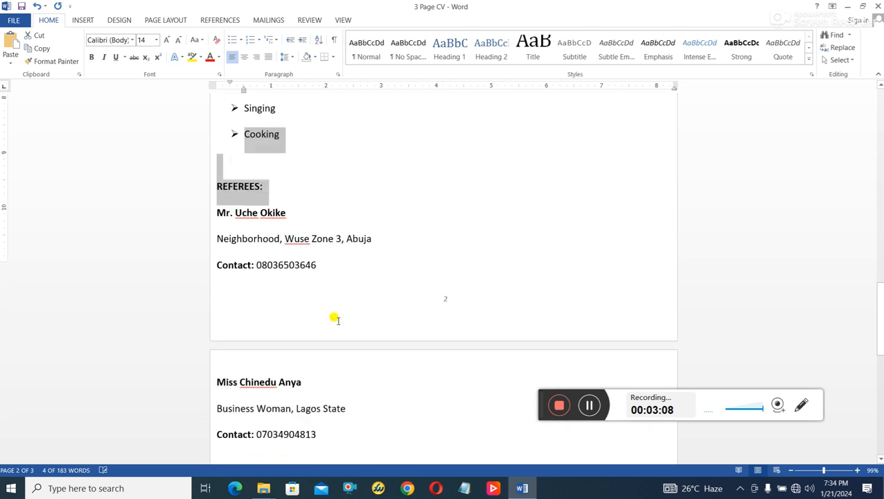
left_click_drag(347, 323, 251, 291)
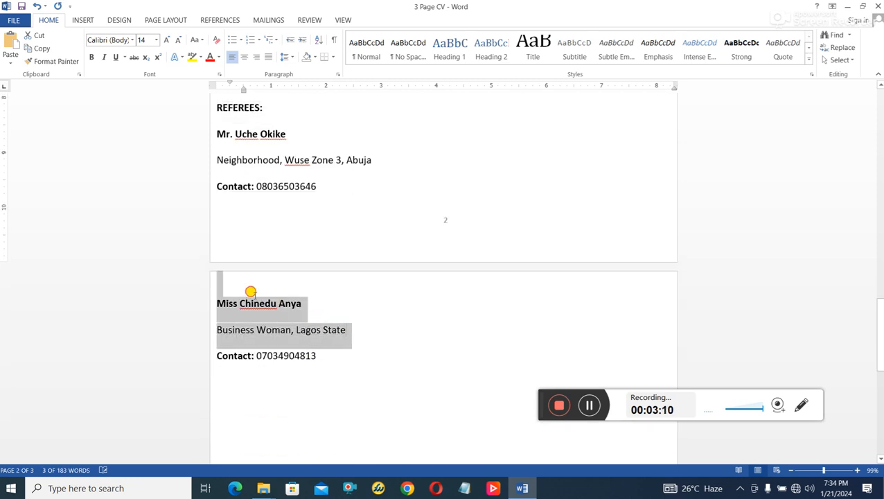
left_click(533, 341)
scroll(526, 267, "up", 5)
scroll(534, 257, "up", 10)
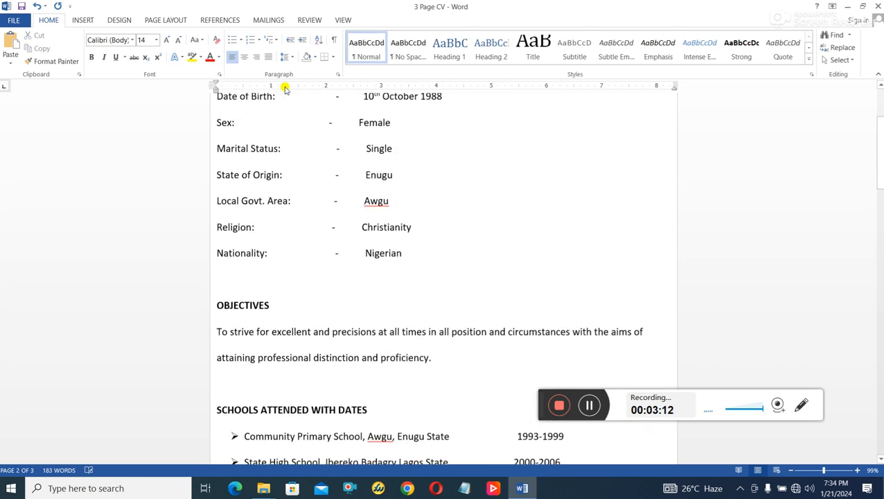
scroll(111, 104, "up", 3)
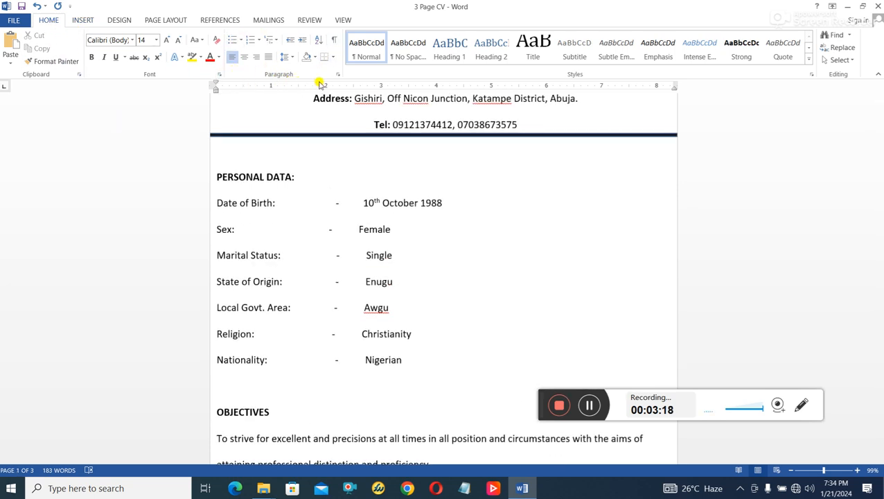
scroll(378, 166, "up", 1)
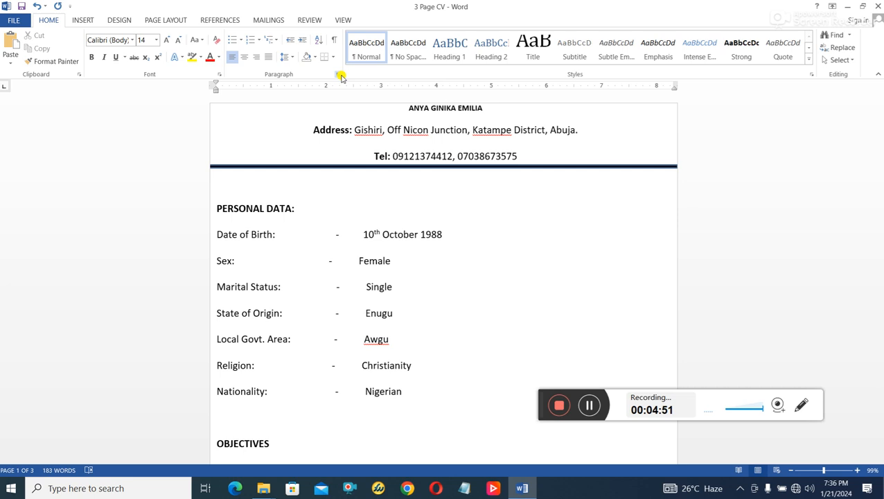
- Open and close the paragraph spacing settings without making changes
left_click(338, 75)
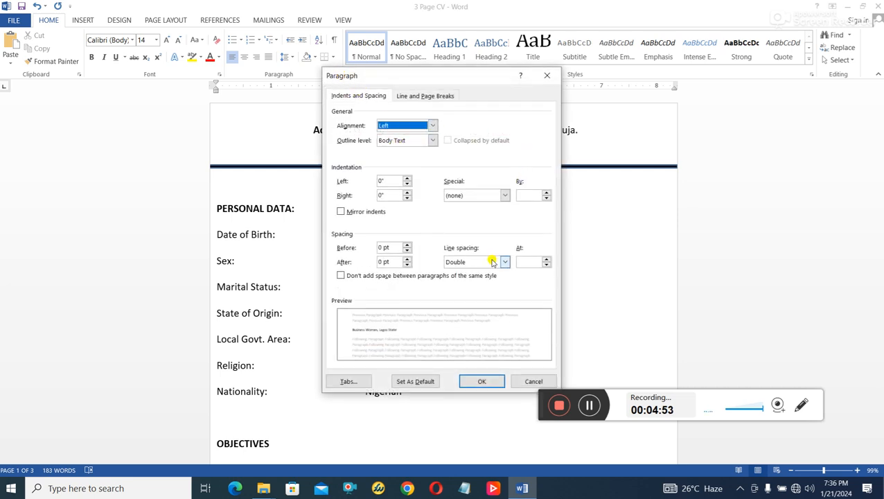
left_click(547, 76)
left_click(498, 262)
- Set the entire CV to 1.0 line spacing and confirm it is applied
key("ctrl+a")
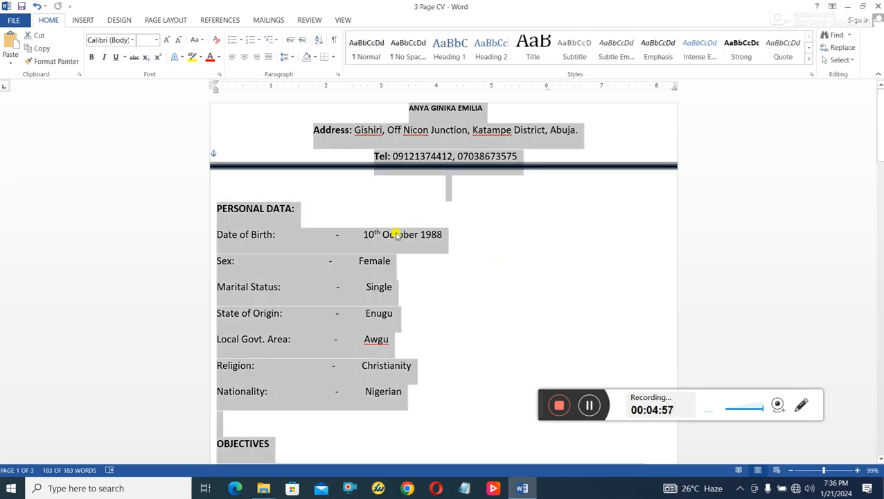
left_click(292, 58)
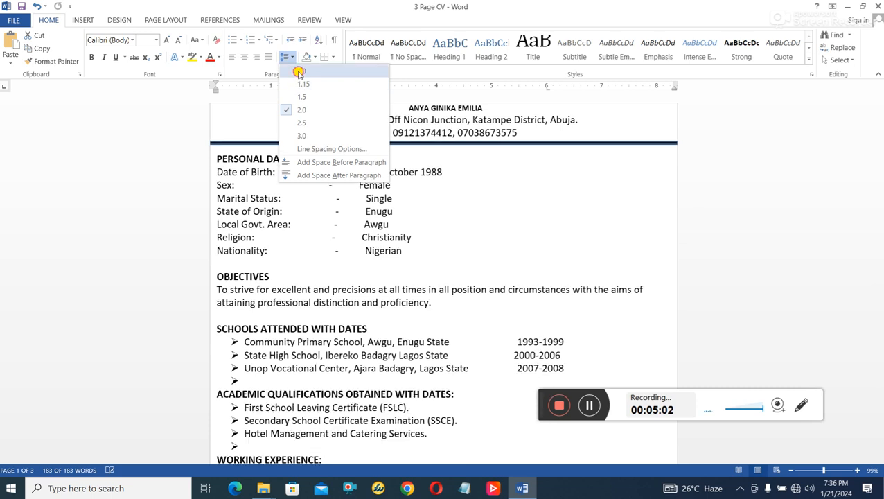
left_click(302, 71)
left_click(471, 186)
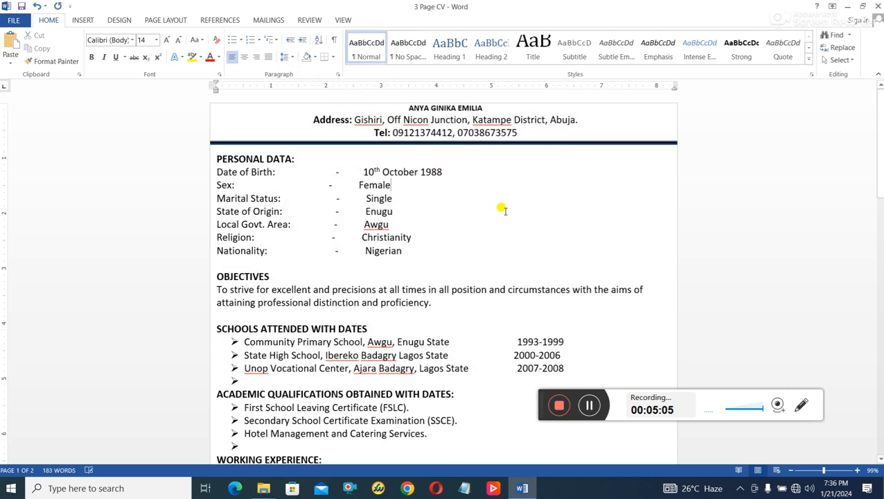
left_click(294, 57)
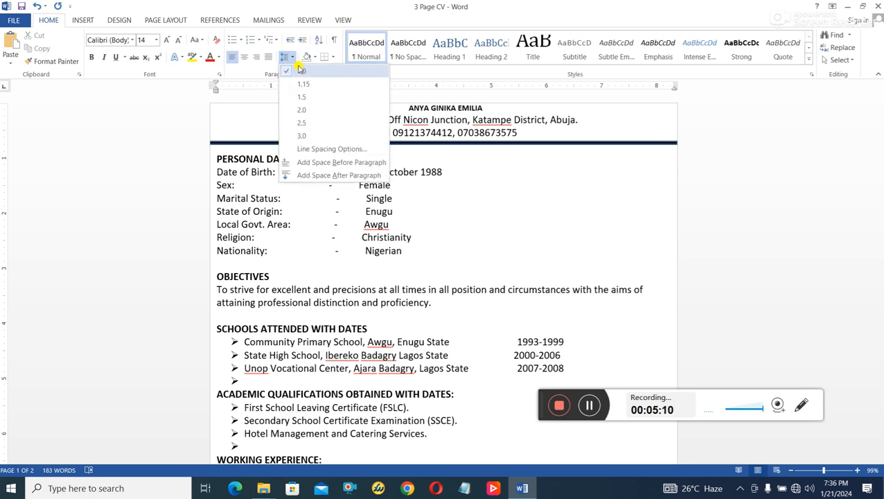
left_click(526, 223)
- Delete the empty line between Position: Salad Section and HOBBIES
scroll(526, 222, "down", 3)
scroll(527, 222, "down", 13)
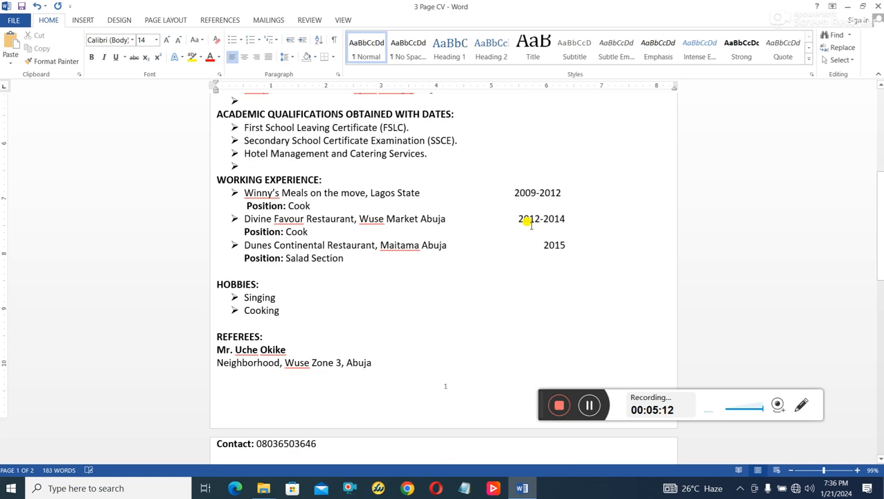
scroll(528, 223, "down", 3)
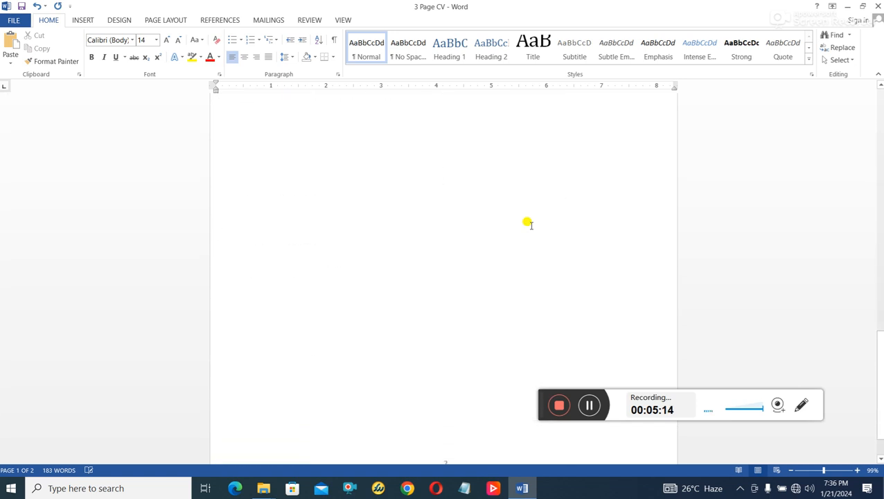
scroll(528, 225, "up", 7)
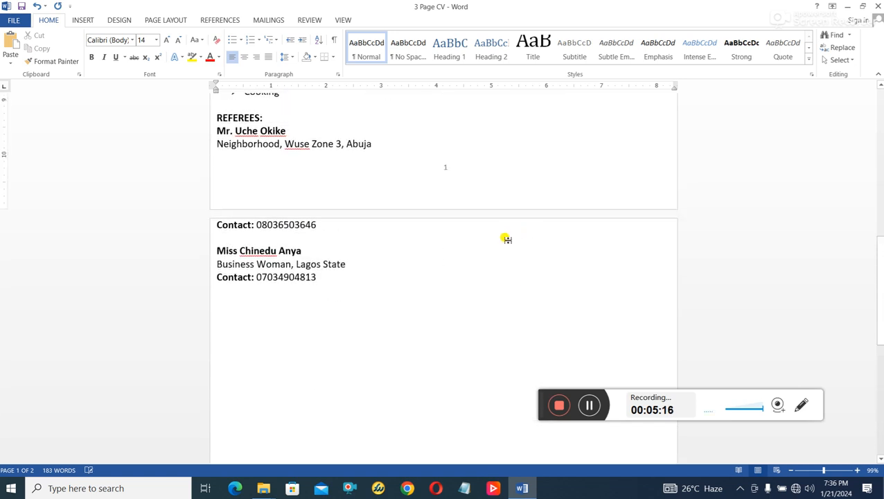
scroll(498, 242, "up", 2)
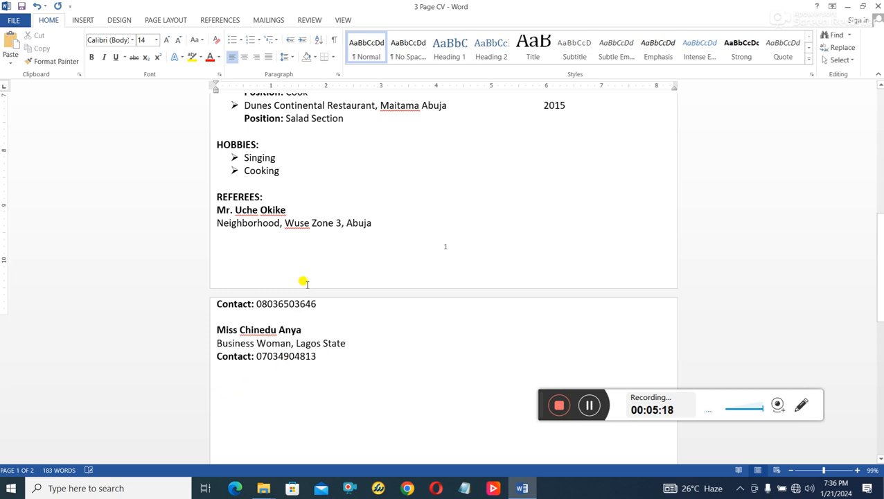
scroll(305, 281, "up", 11)
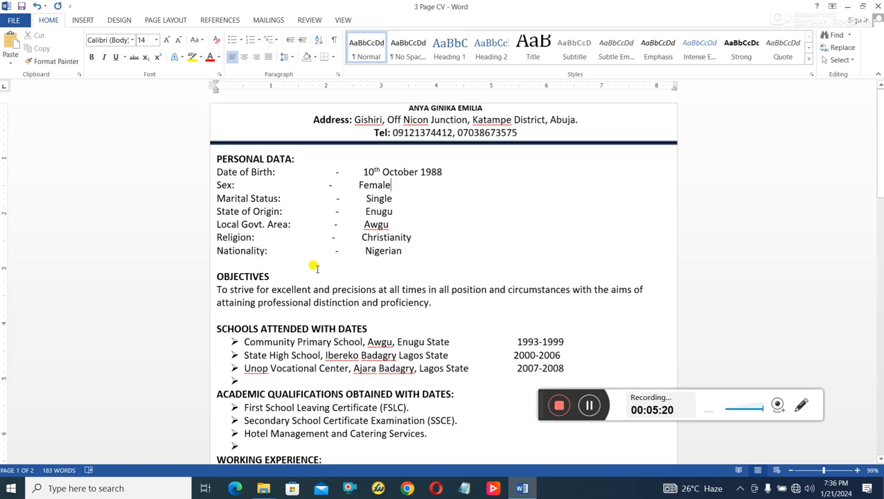
scroll(351, 227, "down", 5)
scroll(350, 227, "down", 2)
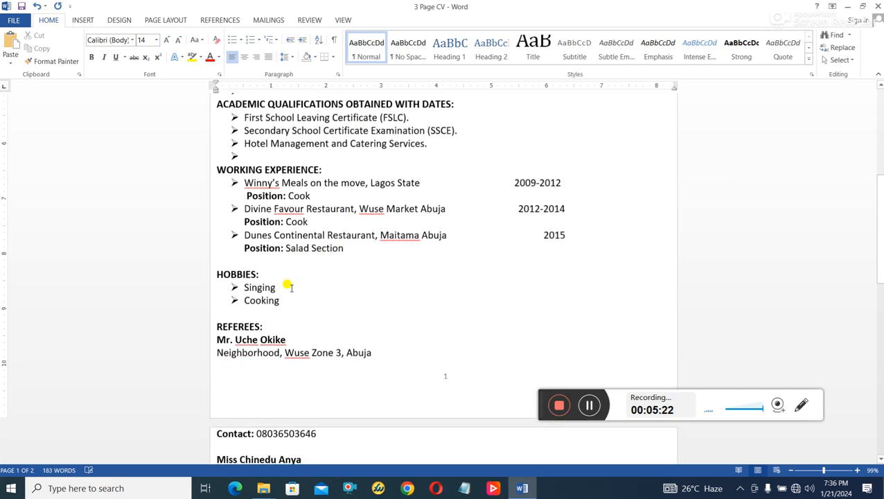
left_click(223, 259)
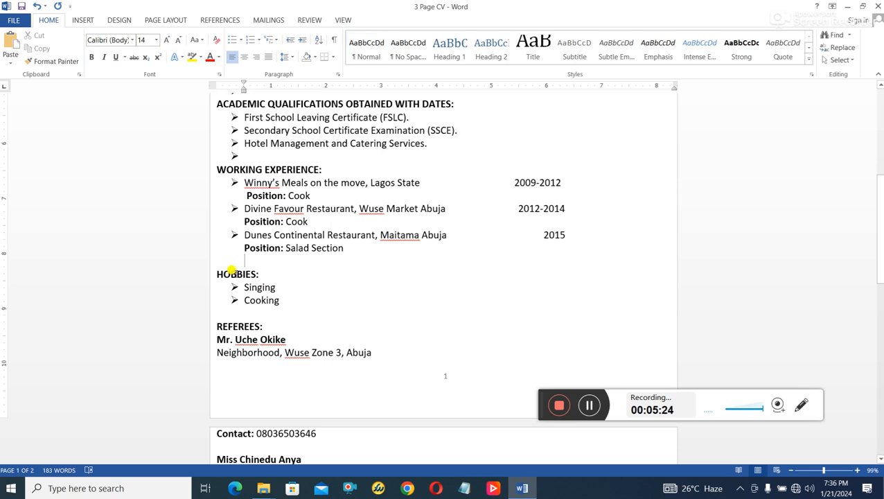
key("Delete")
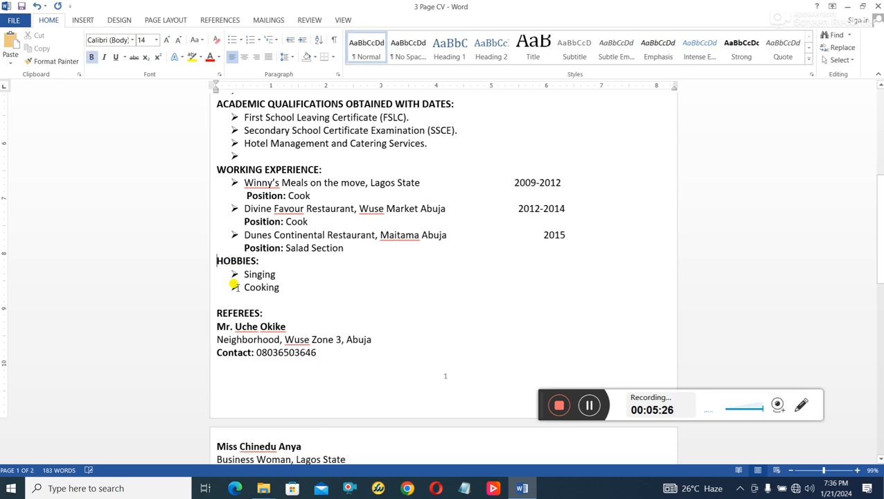
- Undo the deletion to restore the blank line above HOBBIES
left_click(39, 5)
left_click_drag(281, 272, 223, 251)
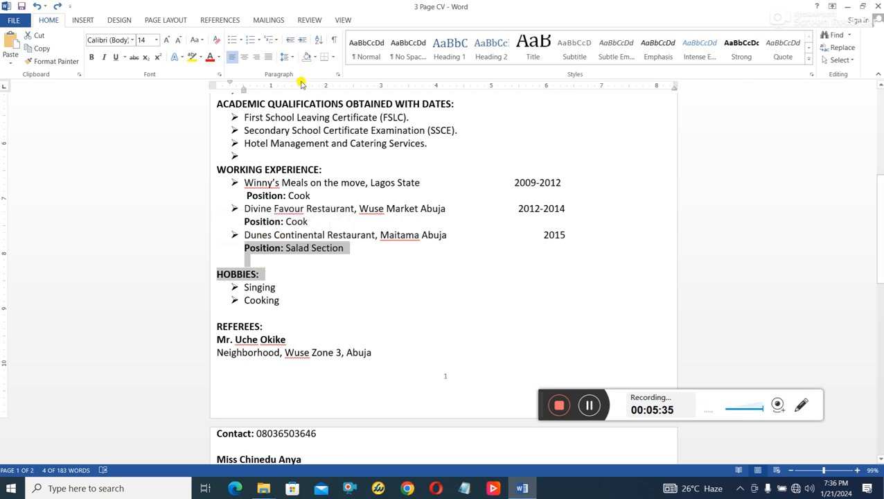
left_click(288, 57)
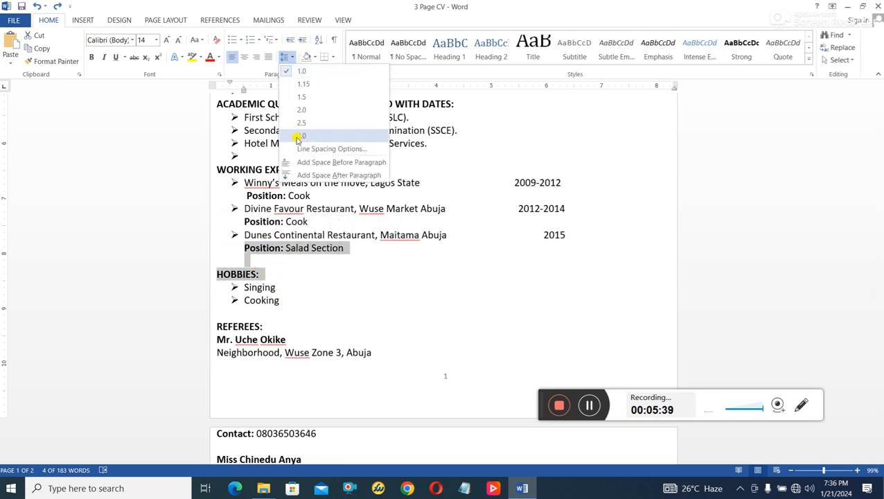
left_click(278, 261)
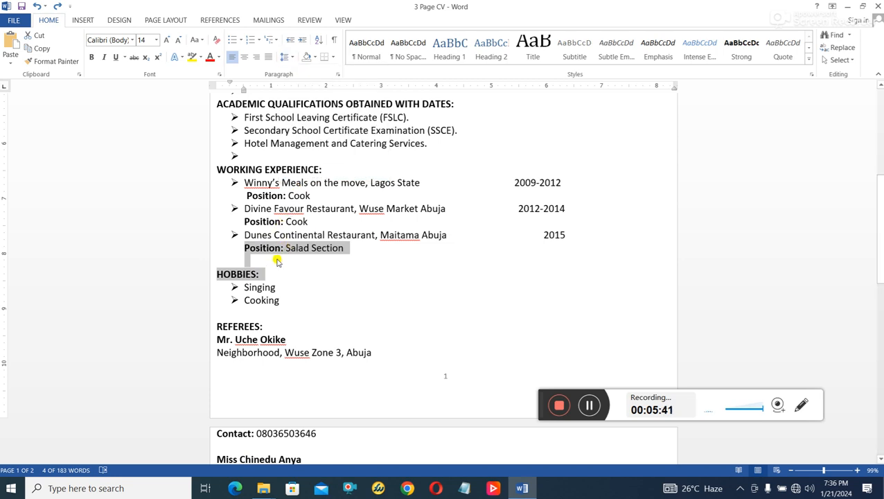
left_click(264, 270)
- In Paragraph settings for Salad Section to HOBBIES, set spacing Before and After to Auto
left_click_drag(266, 274, 215, 254)
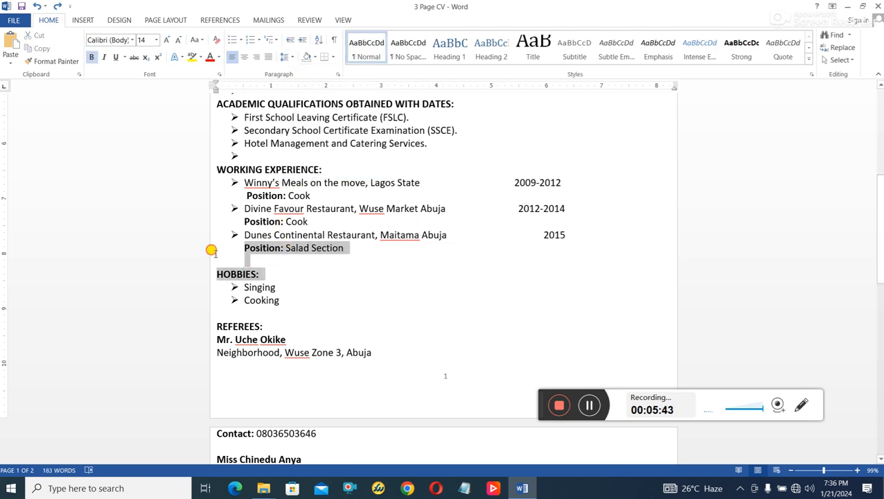
right_click(255, 247)
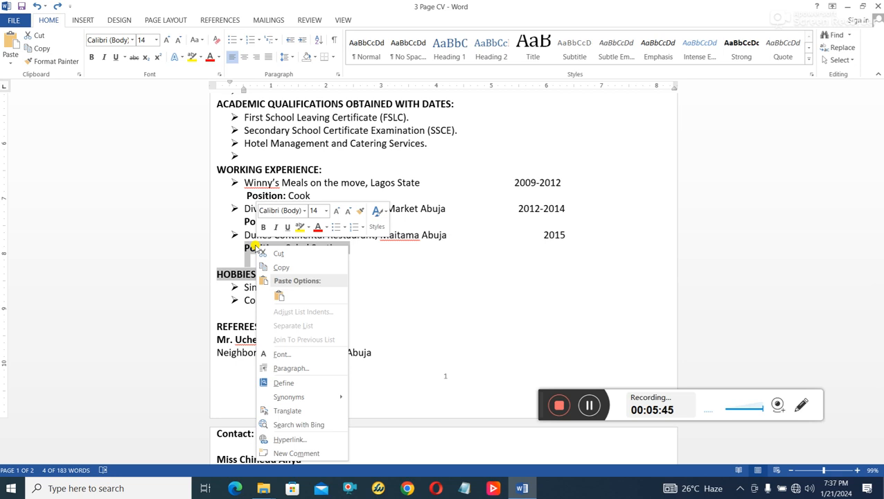
left_click(302, 372)
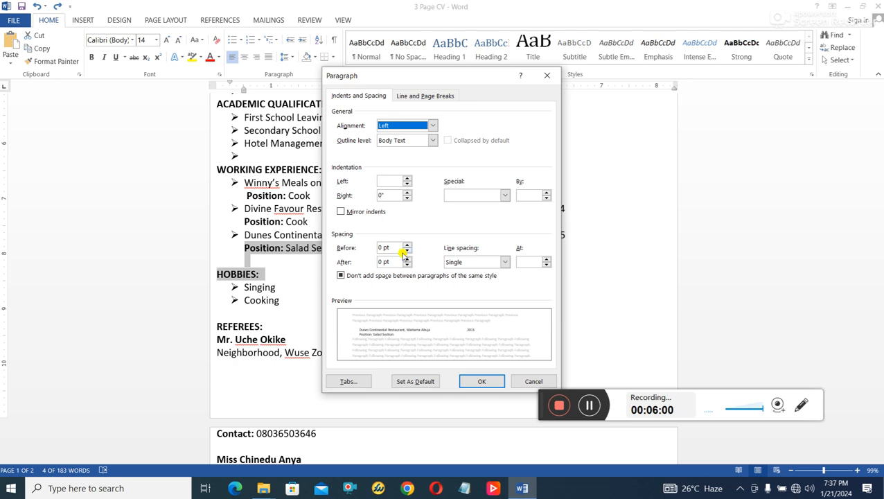
left_click(407, 245)
left_click(407, 246)
left_click(407, 245)
left_click(408, 246)
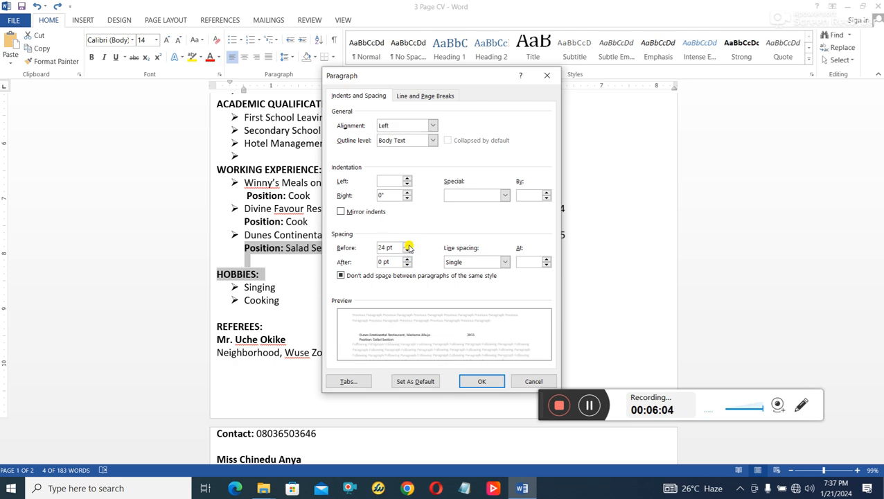
left_click(407, 265)
left_click(406, 250)
left_click(407, 250)
left_click(407, 251)
left_click(407, 250)
left_click(407, 250)
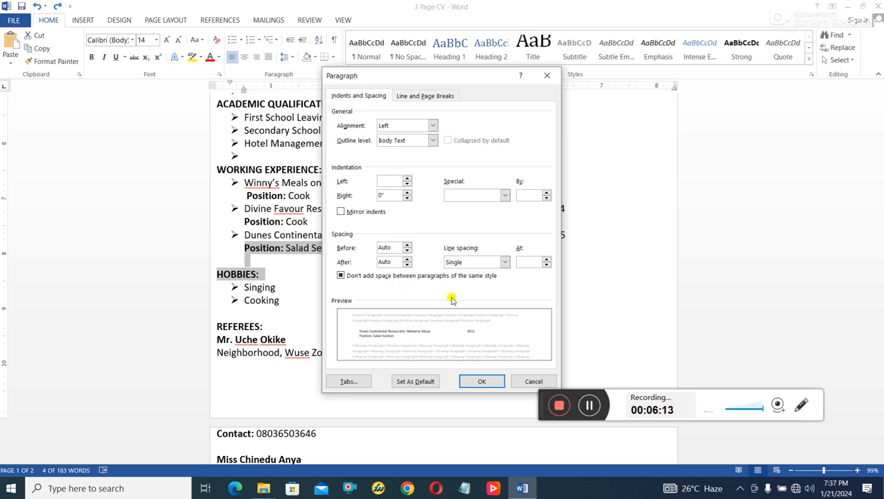
- Set the selection's line spacing to Multiple at 0.5 and apply it
left_click(501, 261)
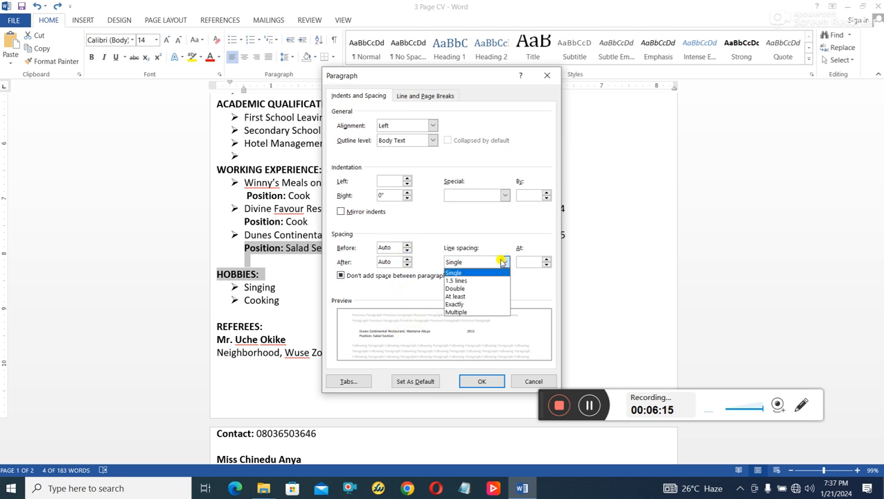
left_click(501, 261)
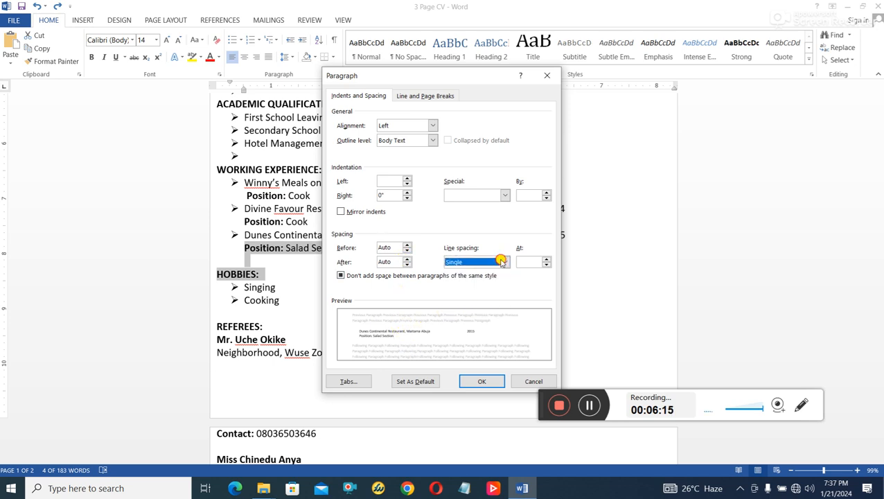
left_click(547, 260)
left_click(548, 259)
left_click(547, 259)
left_click(548, 259)
left_click(548, 265)
left_click(547, 266)
left_click(547, 265)
left_click(547, 265)
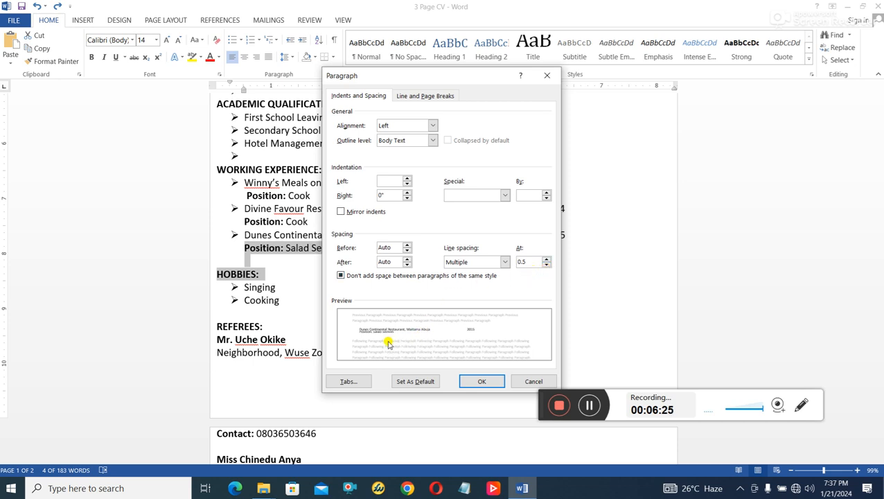
left_click(476, 380)
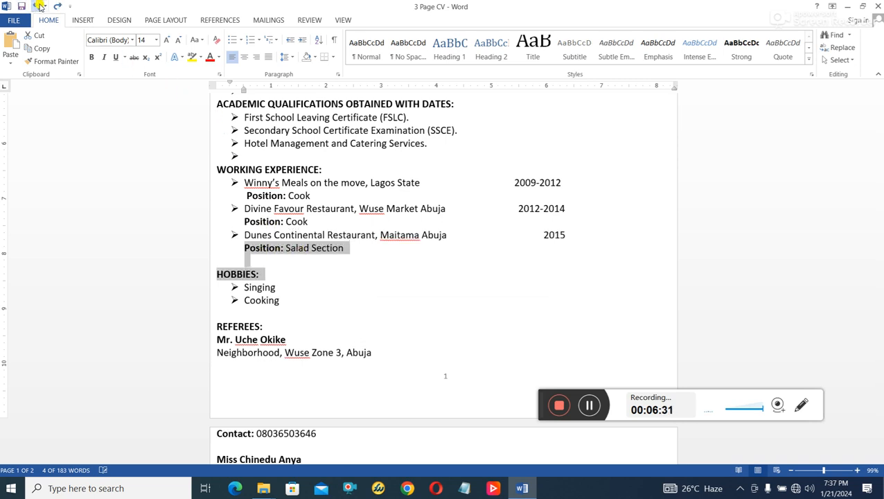
- Delete the blank lines above HOBBIES and between Cooking and REFEREES
left_click(245, 257)
left_click_drag(262, 269, 217, 255)
left_click(225, 260)
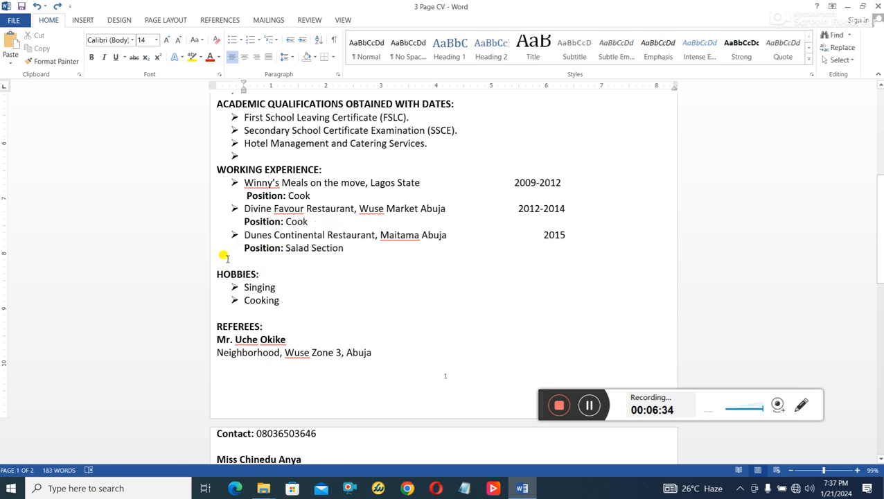
key("Delete")
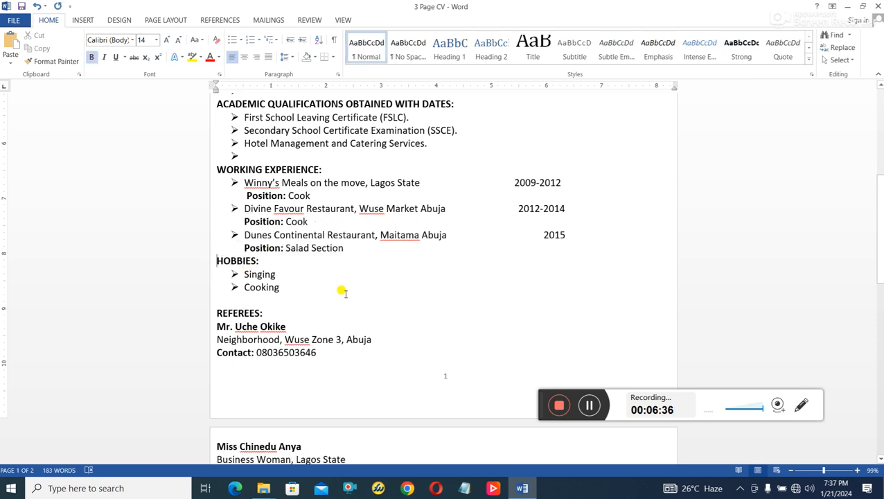
left_click(258, 300)
key("Delete")
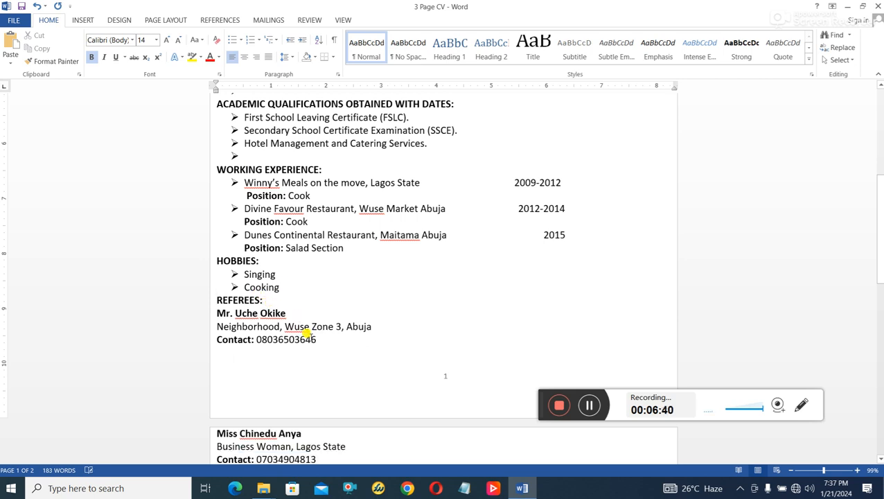
- Remove the empty line under the first referee's contact and the break after the second referee's name
scroll(300, 354, "down", 2)
left_click(254, 302)
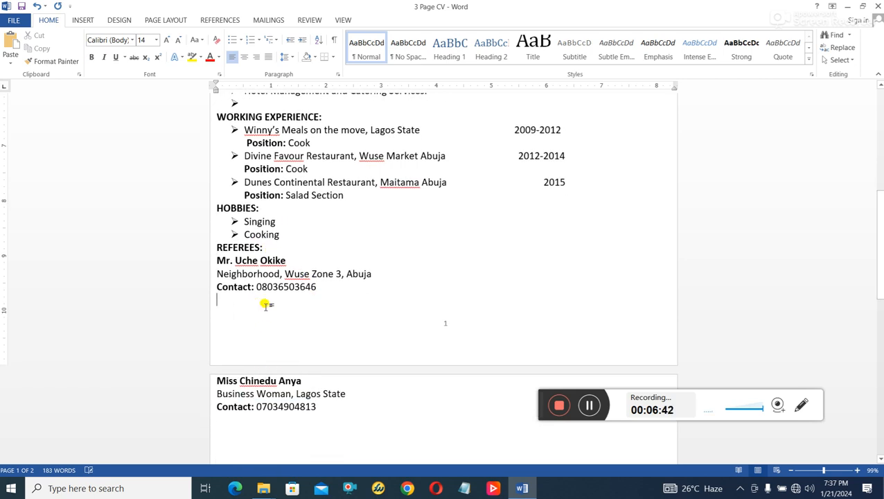
key("Delete")
key("Delete")
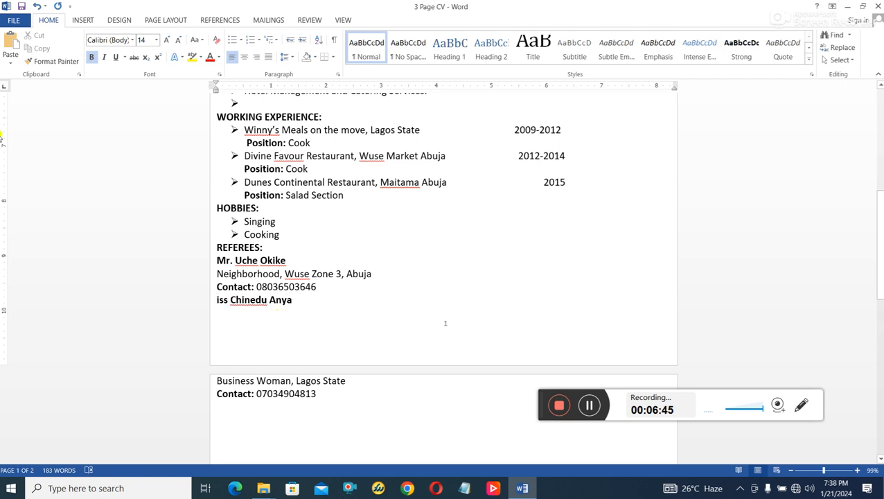
left_click(40, 5)
left_click(240, 303)
left_click(309, 302)
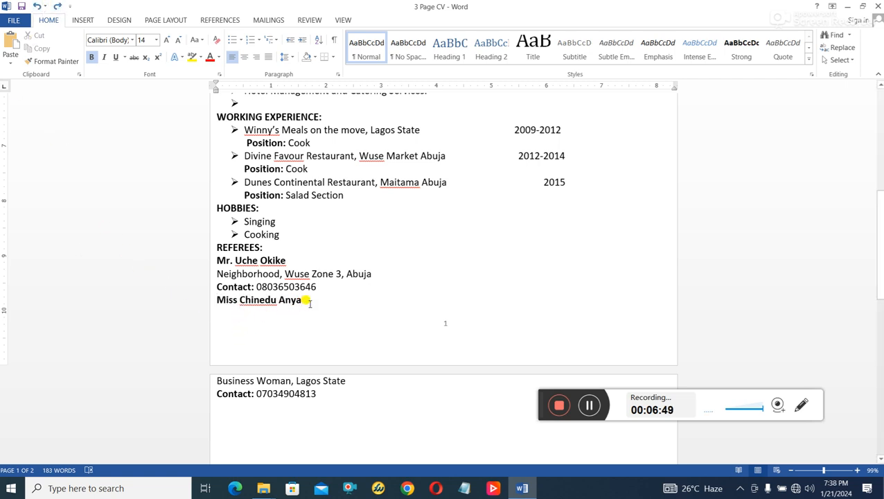
key("Delete")
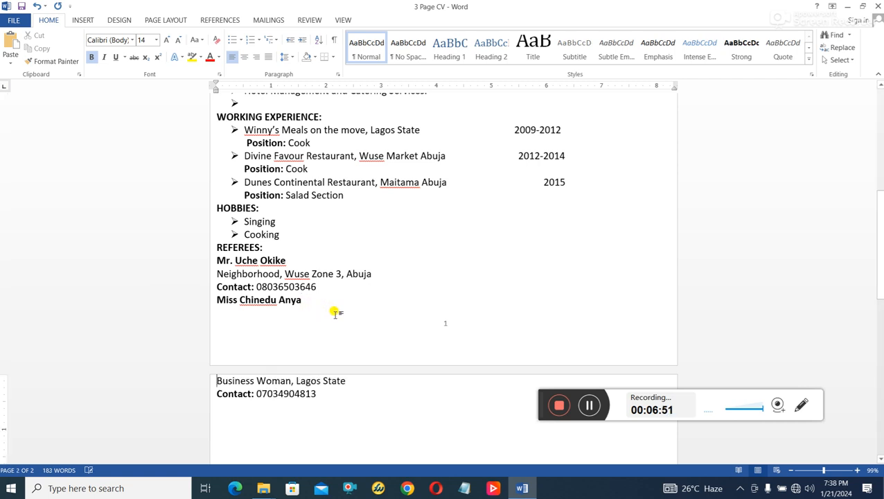
- Review the CV layout and select the qualifications block
scroll(335, 309, "up", 9)
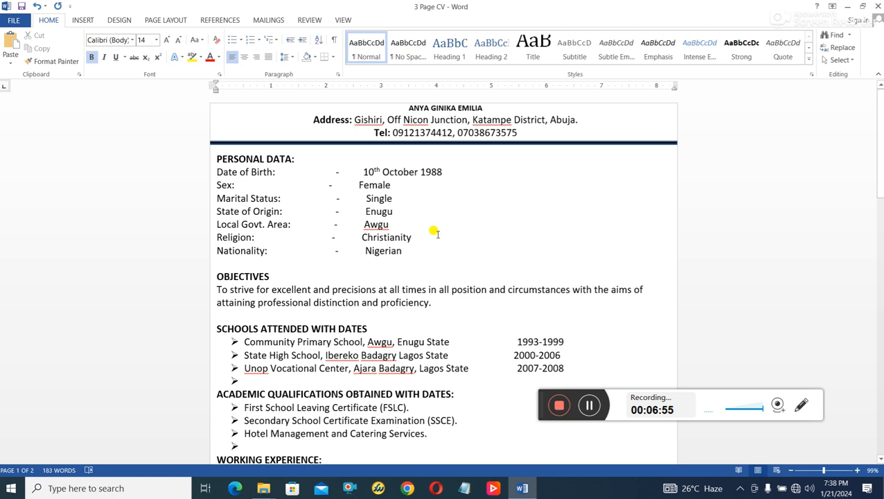
scroll(432, 235, "down", 10)
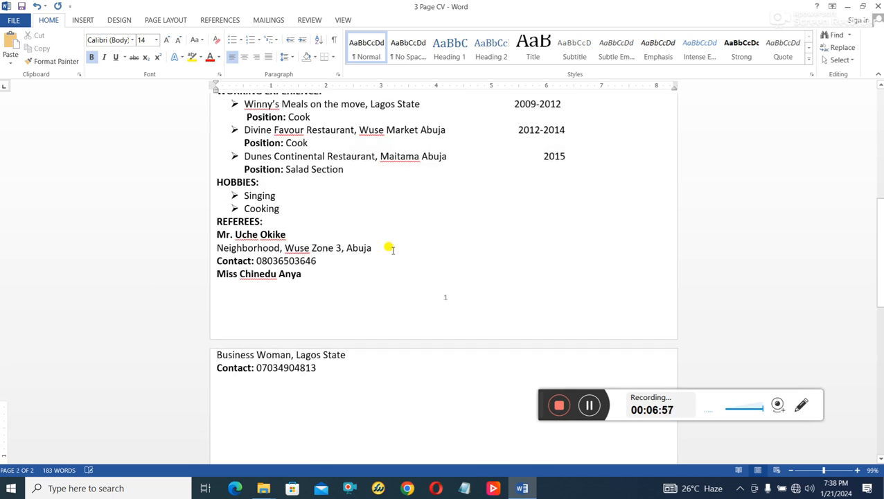
scroll(391, 250, "up", 4)
left_click_drag(268, 183, 263, 236)
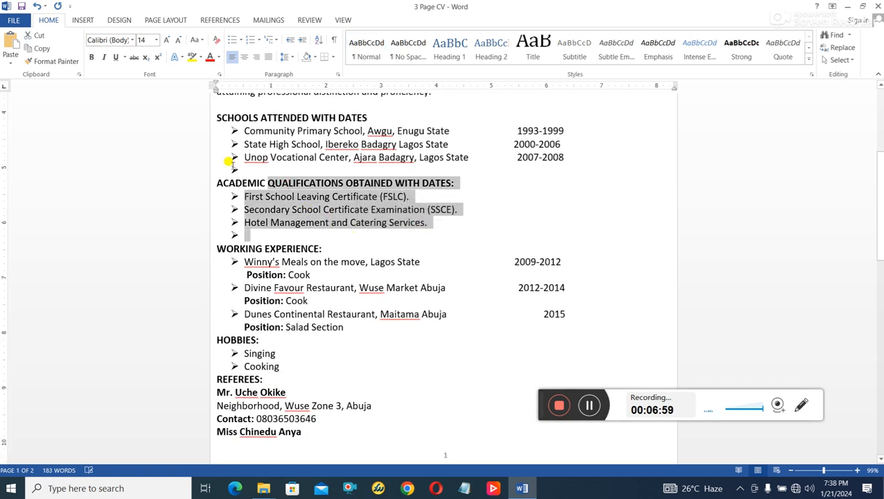
scroll(356, 270, "down", 4)
scroll(281, 274, "up", 2)
scroll(269, 214, "up", 1)
scroll(445, 321, "down", 3)
scroll(328, 300, "up", 9)
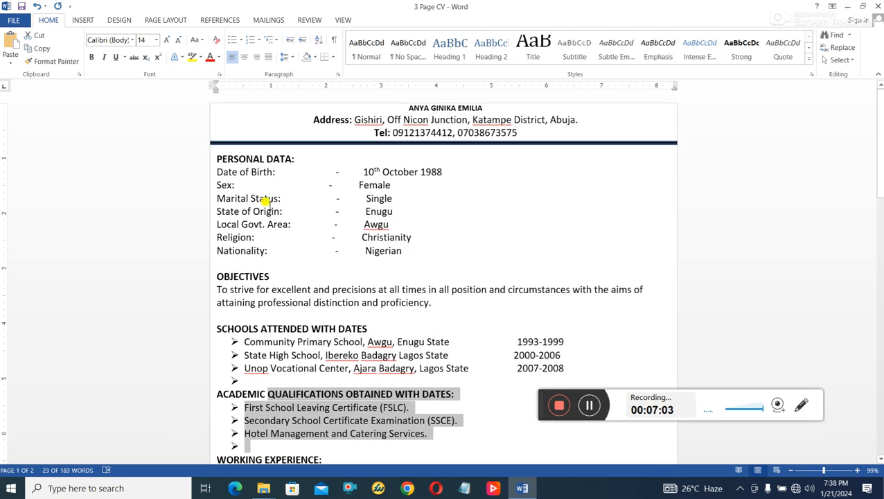
scroll(339, 158, "down", 3)
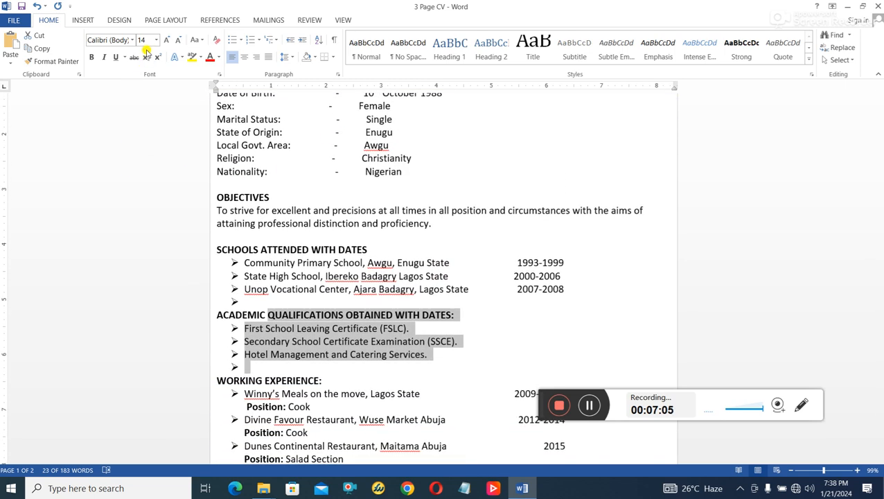
scroll(277, 222, "down", 4)
scroll(355, 355, "down", 5)
- Select all the CV text and set it to 12 pt
key("ctrl+a")
scroll(356, 356, "up", 10)
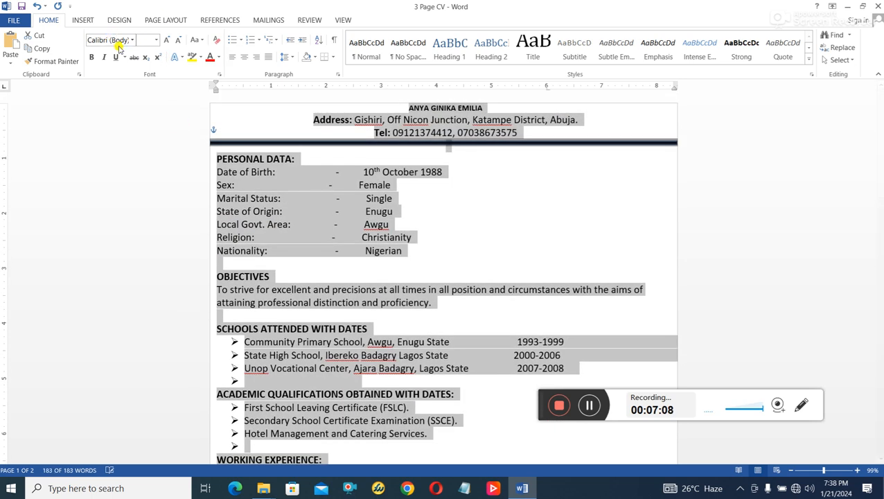
left_click(158, 40)
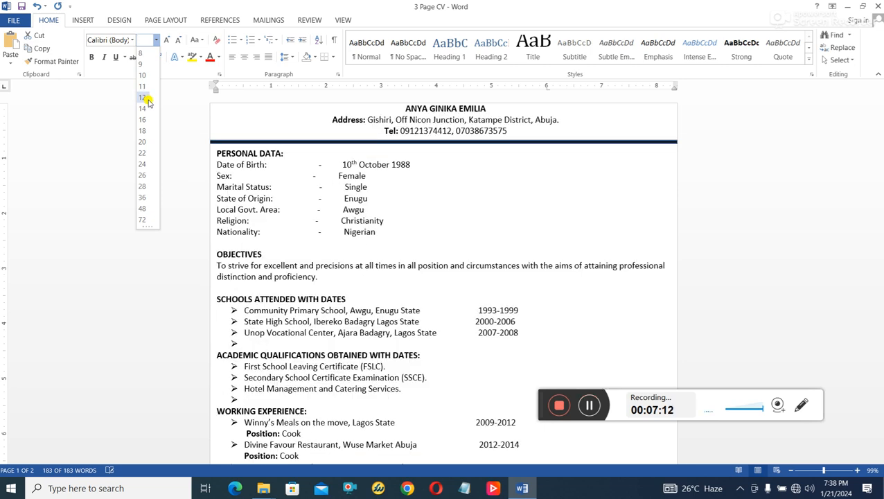
left_click(148, 98)
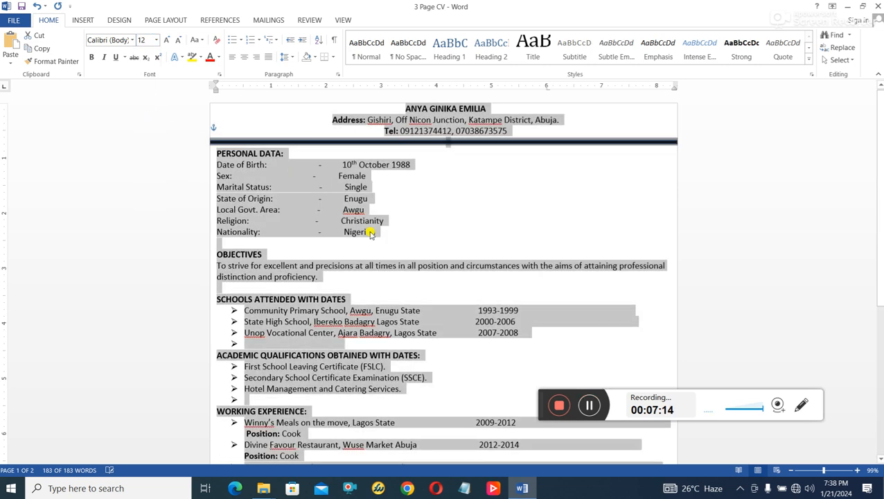
scroll(429, 286, "down", 5)
left_click(300, 337)
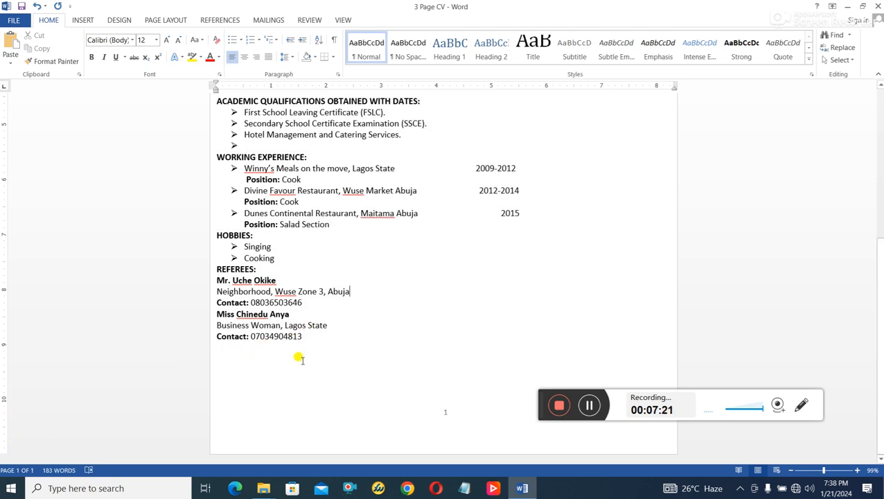
- Set the whole CV to 13 pt and check the page layout
left_click_drag(311, 338, 169, 4)
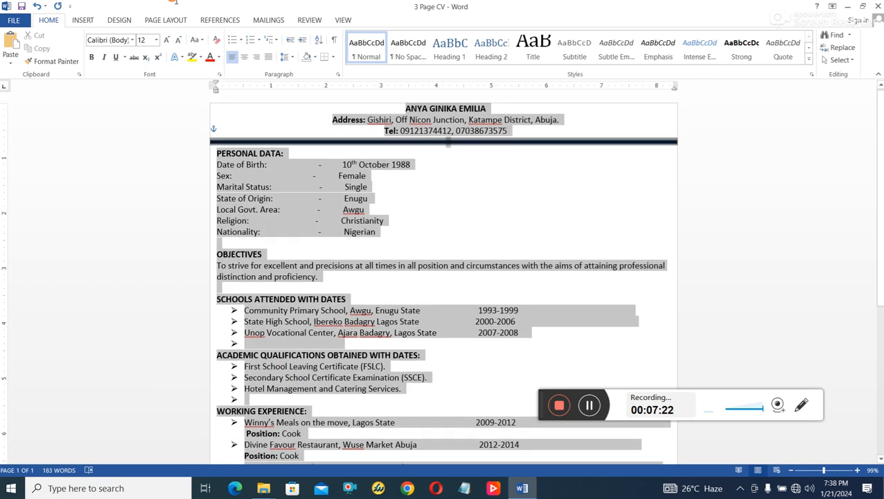
left_click(144, 38)
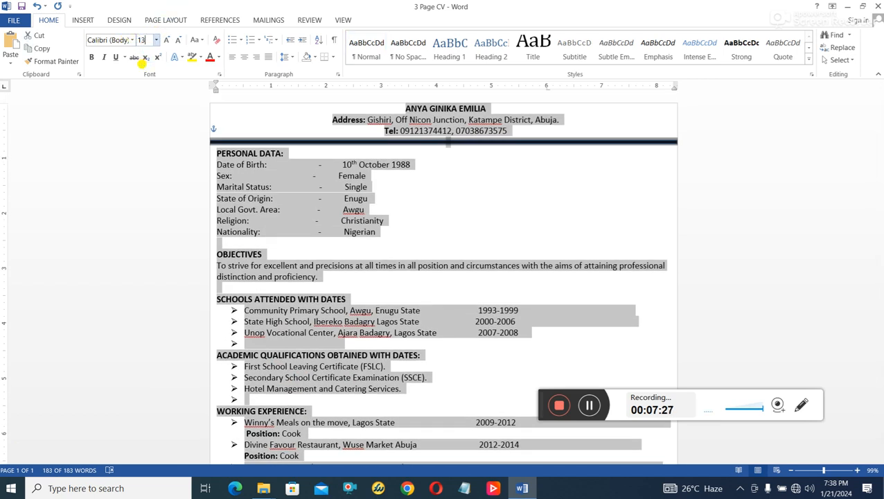
key("Return")
scroll(353, 310, "down", 6)
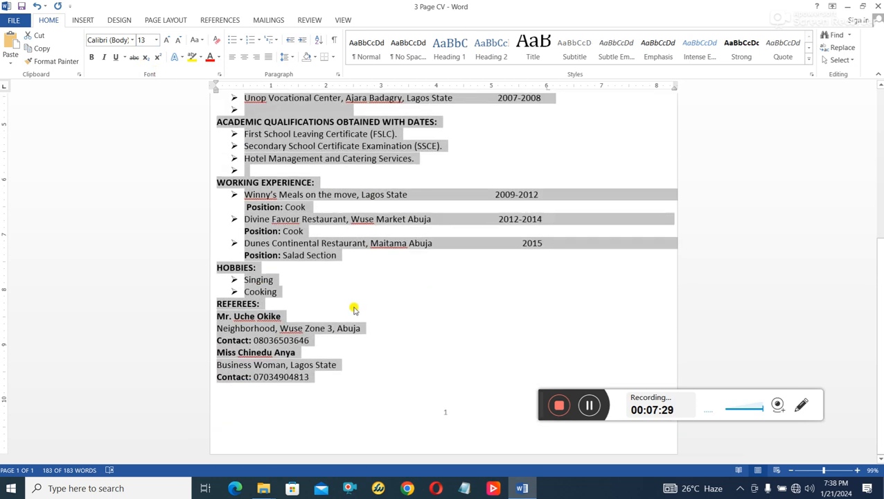
left_click(289, 383)
scroll(292, 335, "up", 2)
scroll(301, 360, "down", 2)
- Try 14 pt on the whole CV, then settle on 13.5 pt
key("ctrl+a")
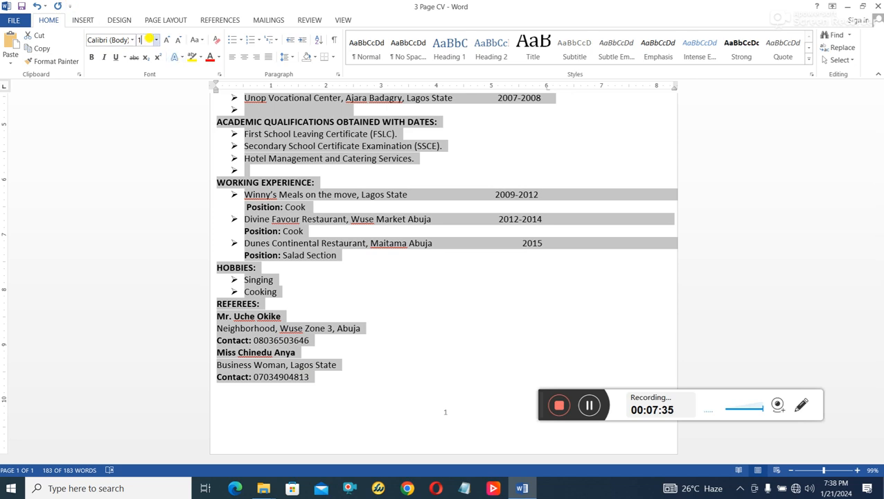
left_click(147, 44)
type("14")
key("Return")
scroll(315, 156, "down", 4)
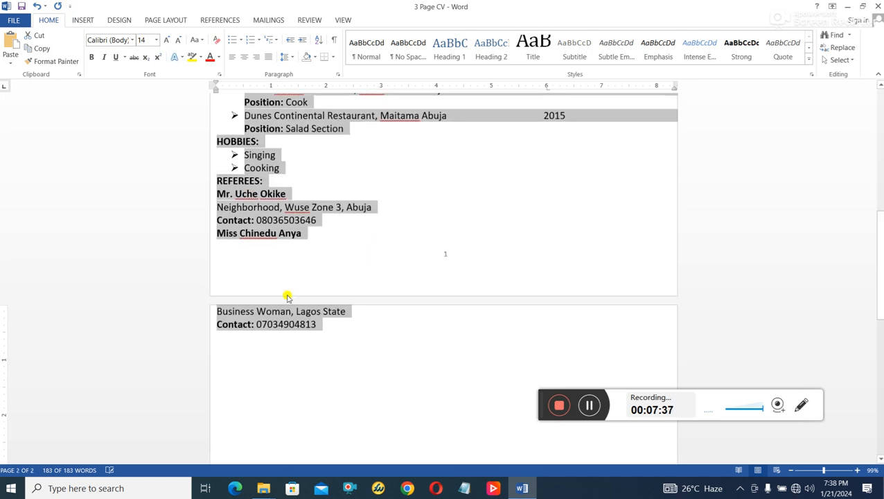
scroll(303, 233, "up", 1)
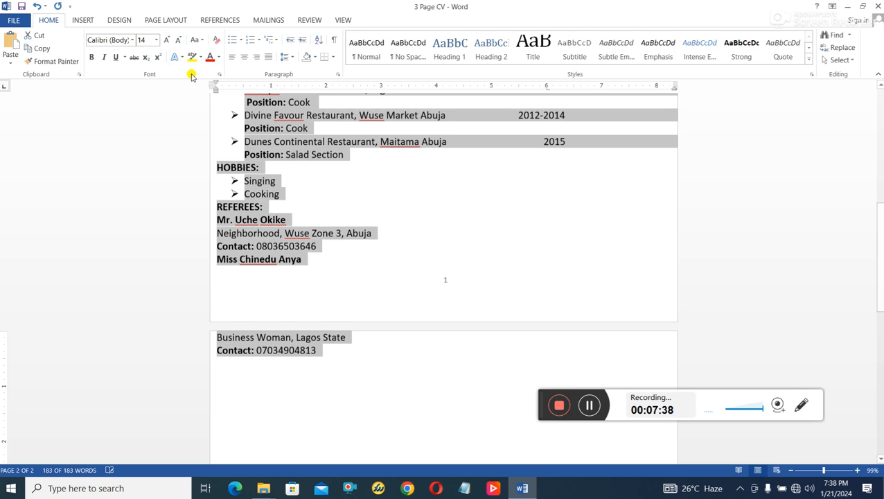
left_click(145, 41)
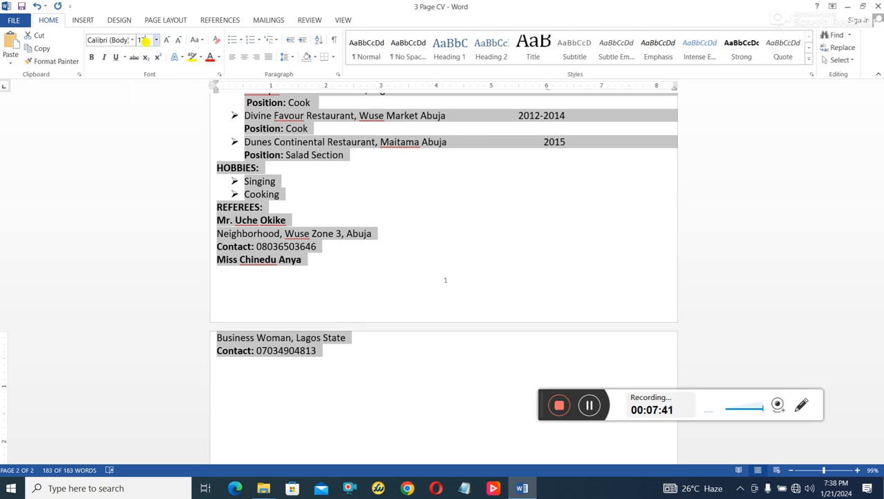
type("13.5")
key("Return")
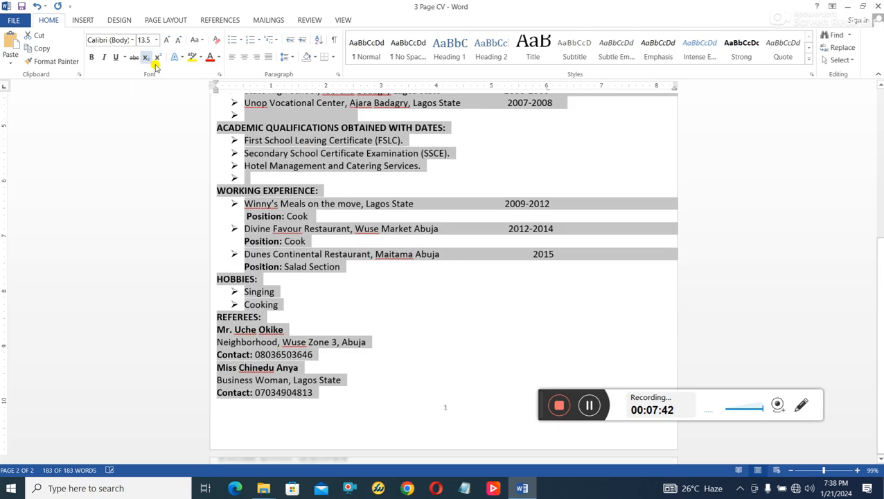
left_click(429, 328)
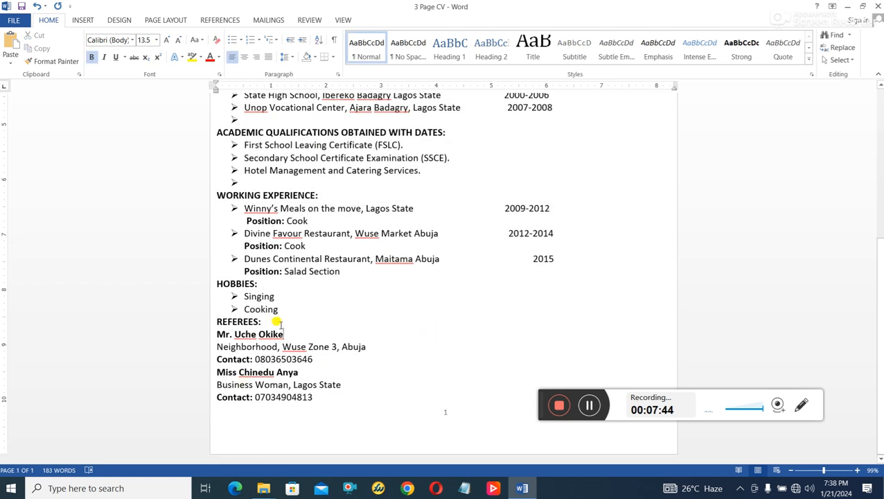
scroll(276, 322, "up", 7)
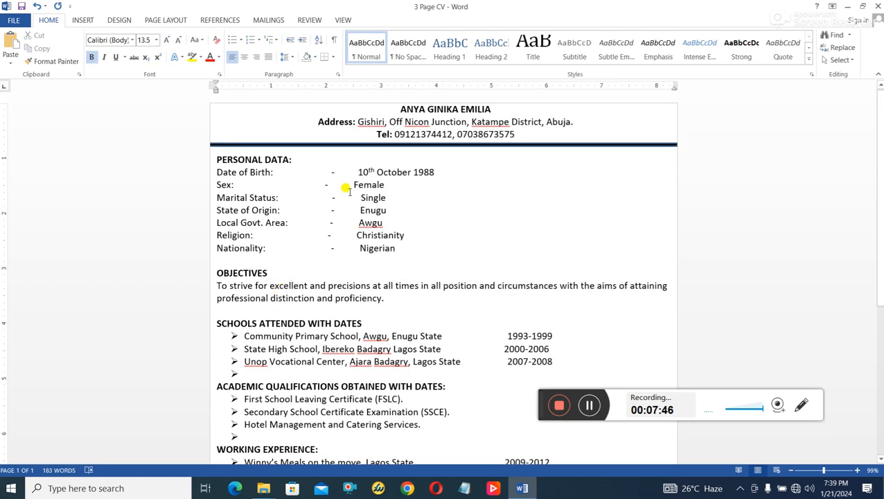
scroll(350, 192, "down", 7)
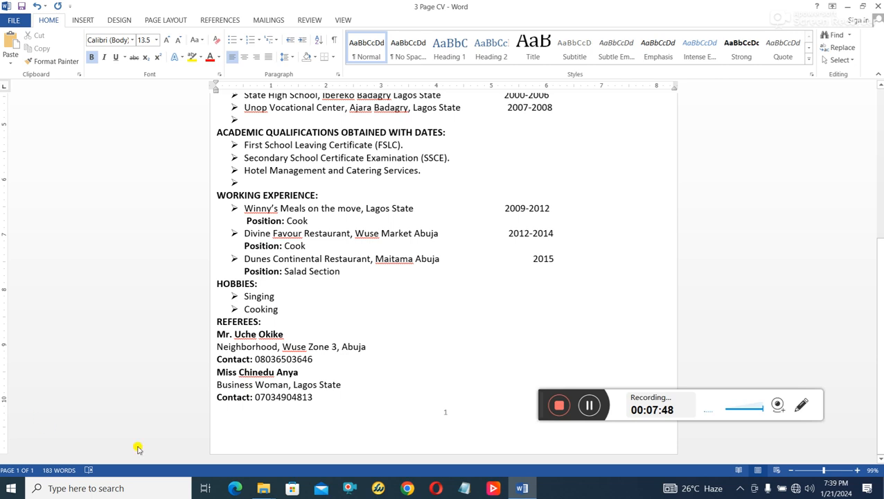
scroll(268, 409, "up", 7)
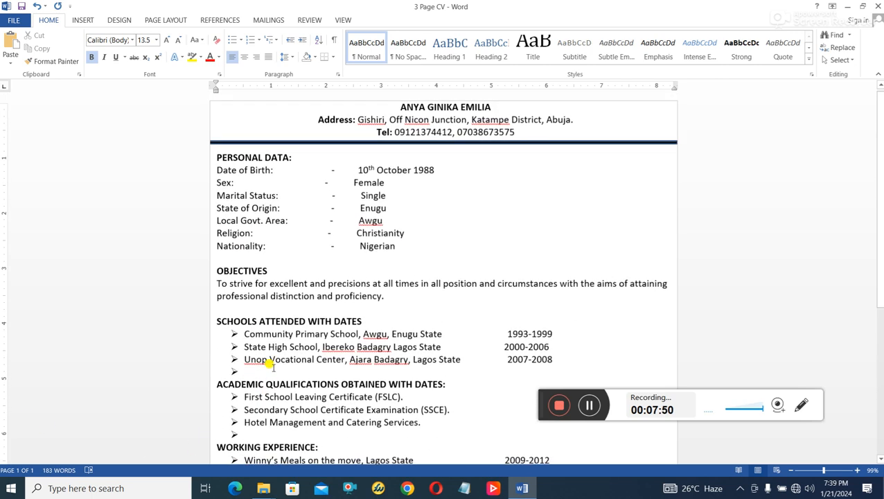
scroll(386, 174, "down", 3)
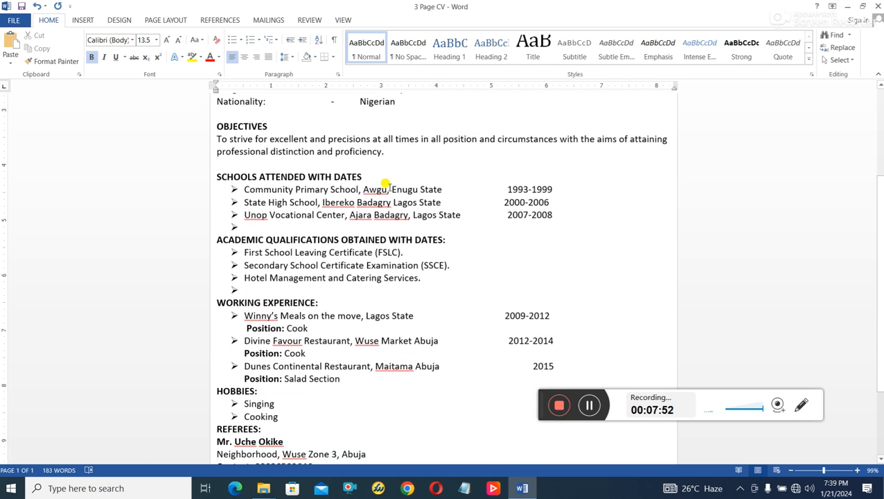
scroll(399, 190, "up", 1)
scroll(397, 191, "down", 5)
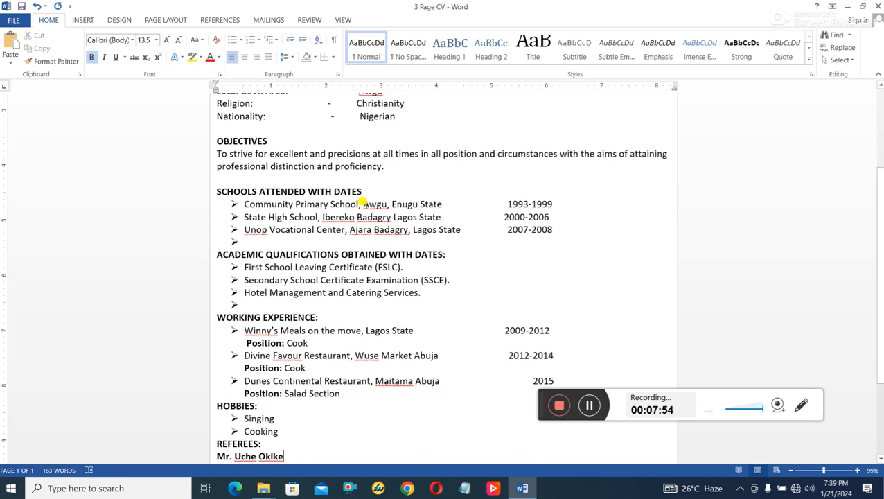
scroll(324, 287, "down", 1)
key("ctrl+a")
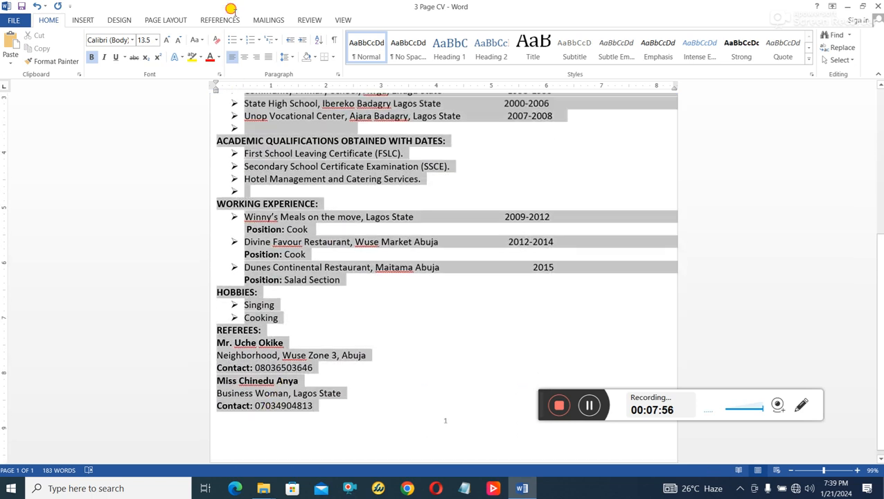
scroll(294, 277, "up", 10)
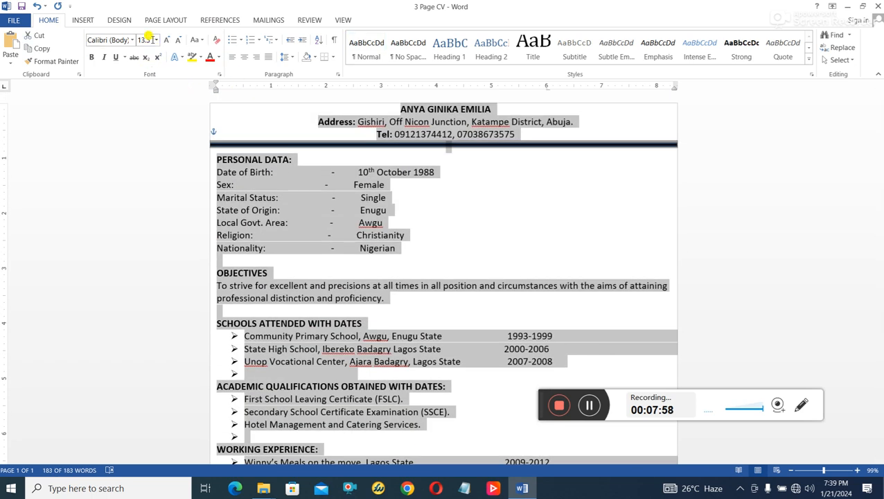
type("1")
key("Return")
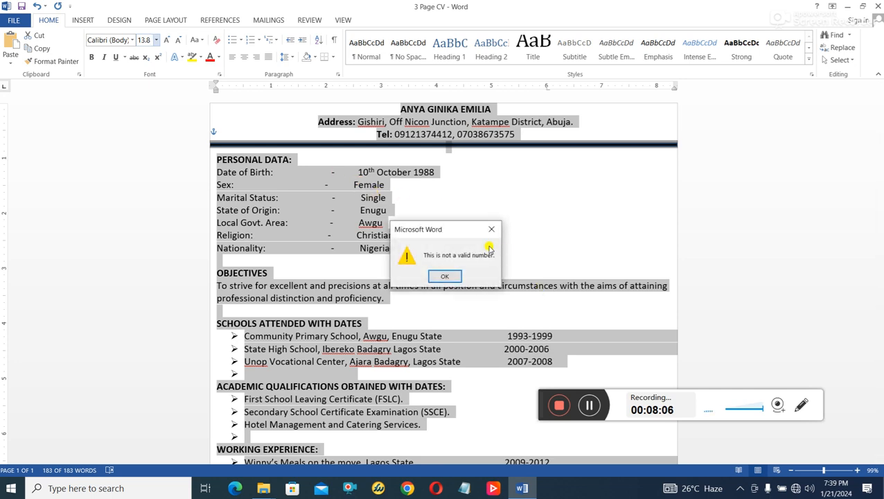
left_click(460, 276)
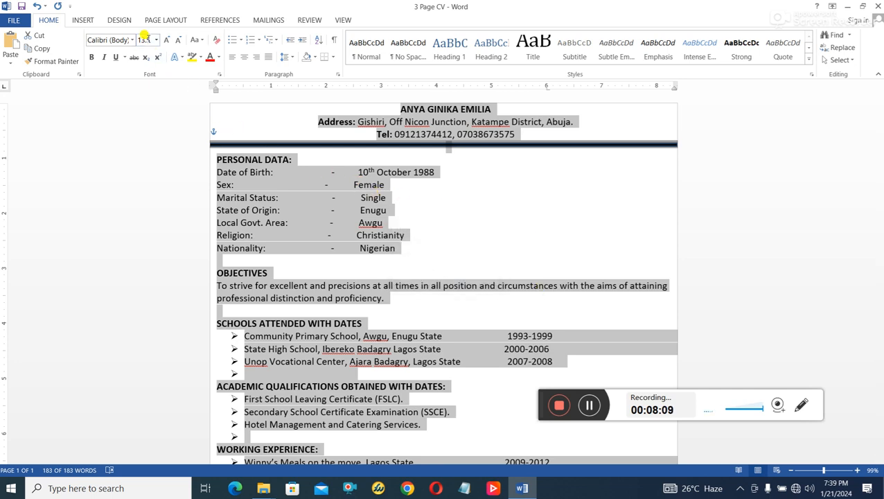
scroll(421, 294, "down", 6)
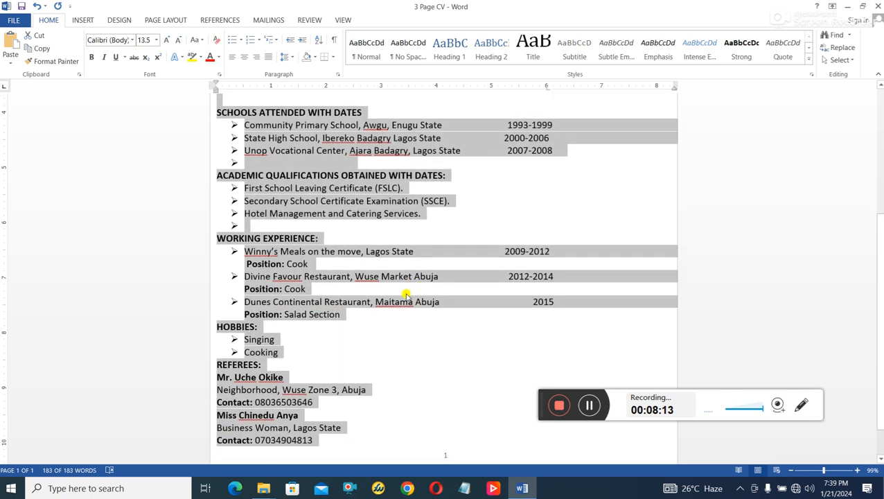
scroll(540, 245, "down", 1)
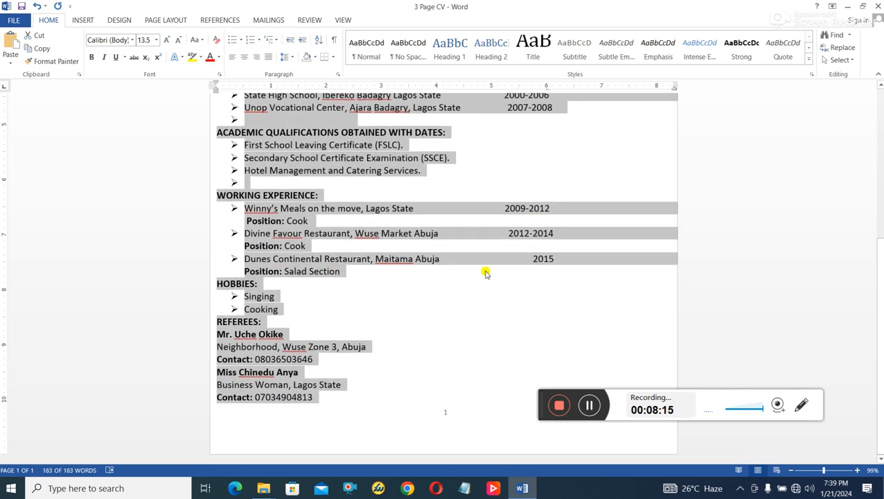
left_click(363, 322)
scroll(360, 326, "up", 7)
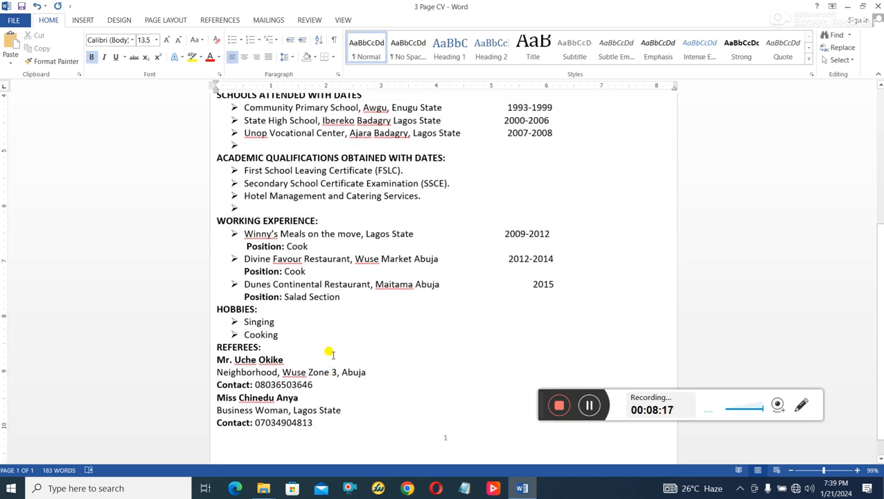
scroll(324, 336, "down", 7)
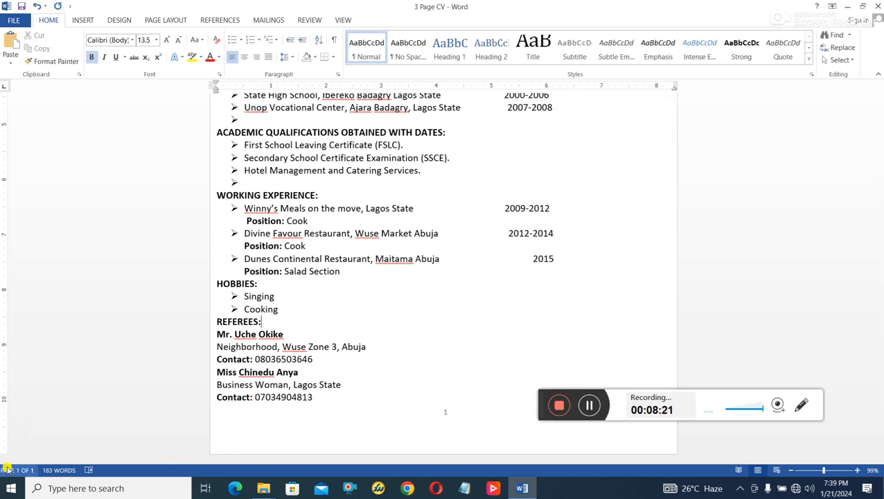
- Select the whole CV and set its line spacing to 1.15
left_click_drag(335, 397, 298, 62)
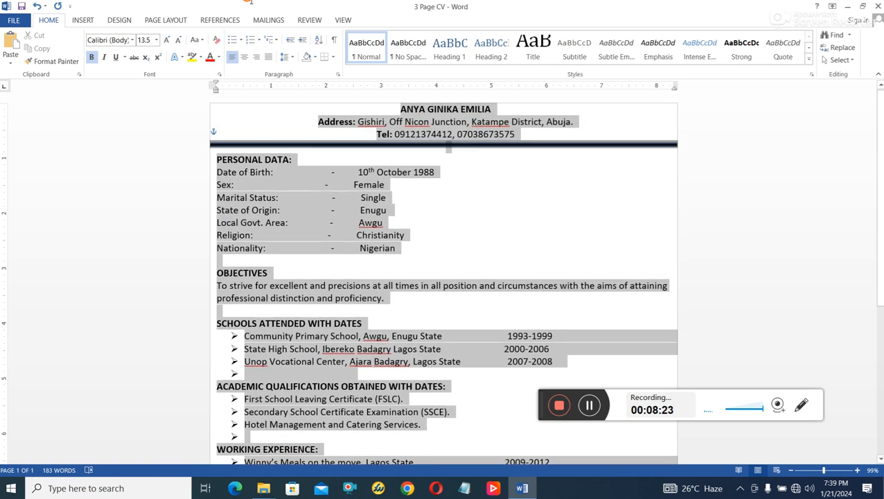
left_click(294, 58)
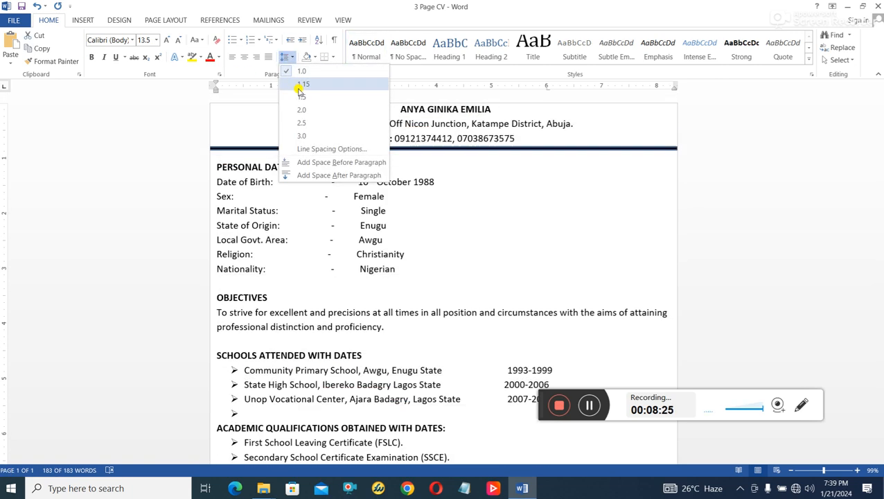
left_click(301, 85)
scroll(437, 181, "down", 10)
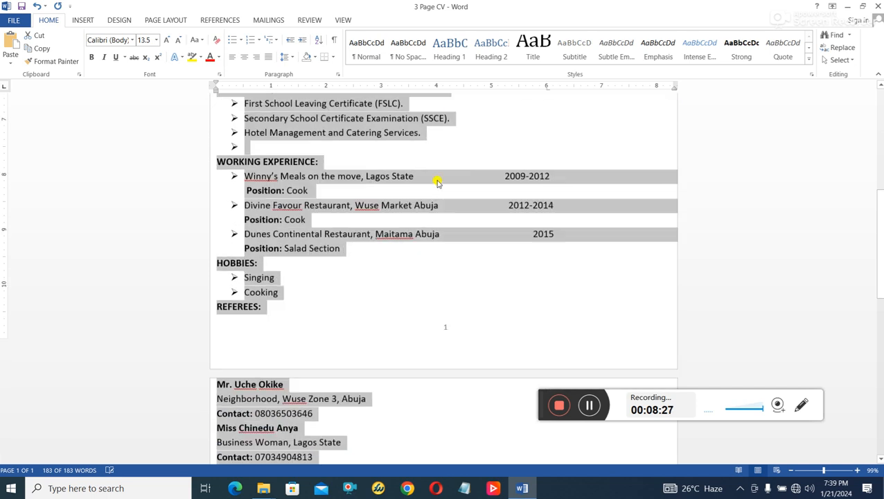
scroll(231, 250, "up", 2)
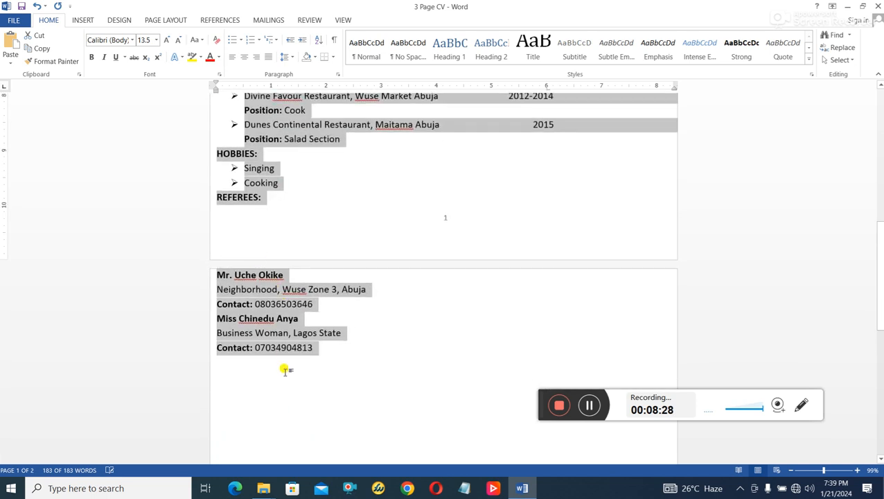
- Change the CV's font size to 11, then to 12, and check the page layout
left_click(143, 40)
type("11")
key("Return")
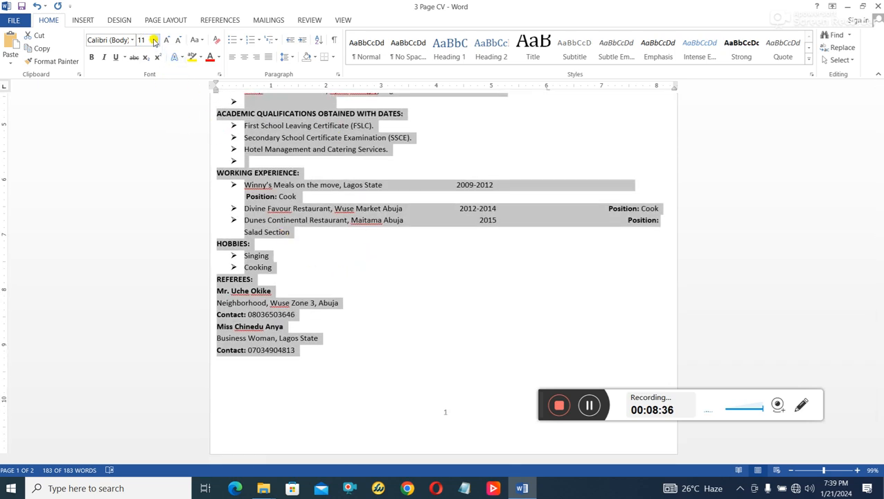
type("12")
key("Return")
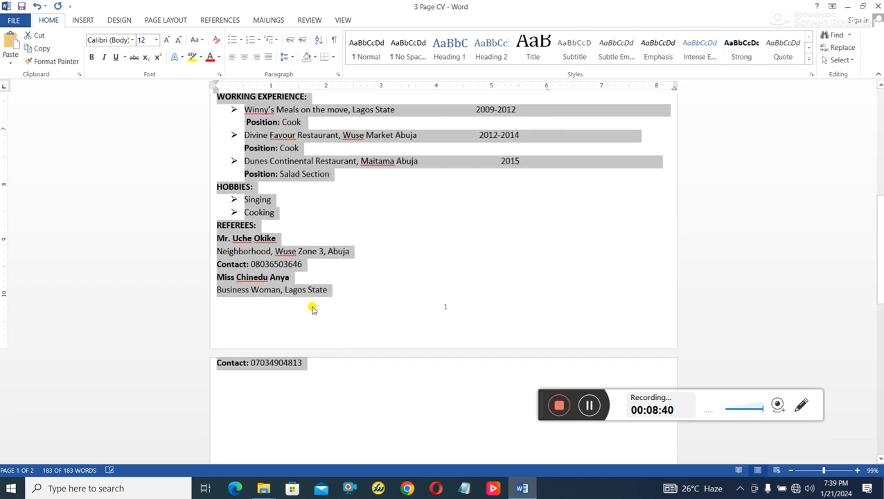
scroll(361, 294, "up", 3)
left_click(395, 258)
scroll(298, 173, "up", 1)
scroll(297, 174, "up", 5)
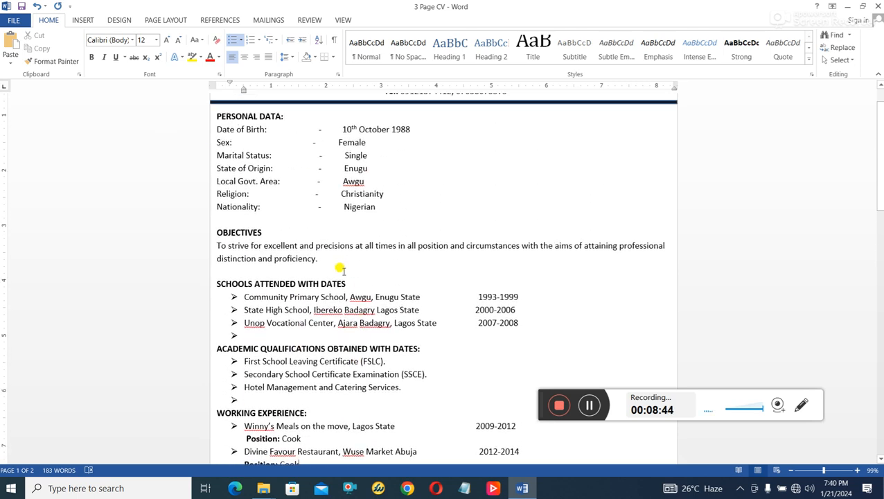
- Pull the second referee's contact number onto page one, keeping it on its own line
scroll(503, 310, "up", 1)
scroll(504, 310, "down", 3)
scroll(506, 310, "down", 2)
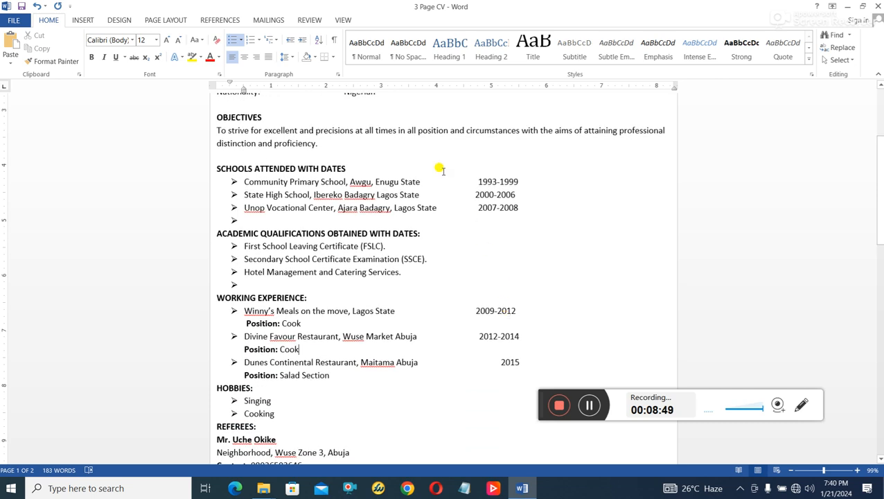
scroll(436, 315, "down", 5)
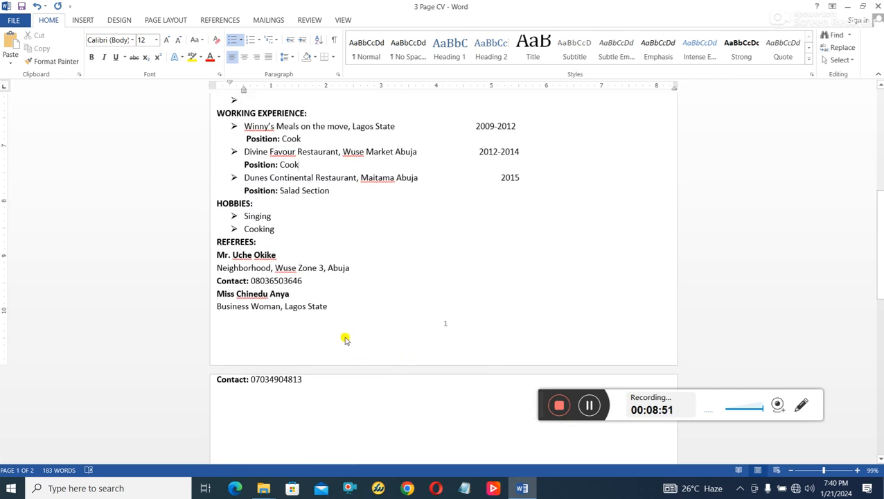
left_click(239, 327)
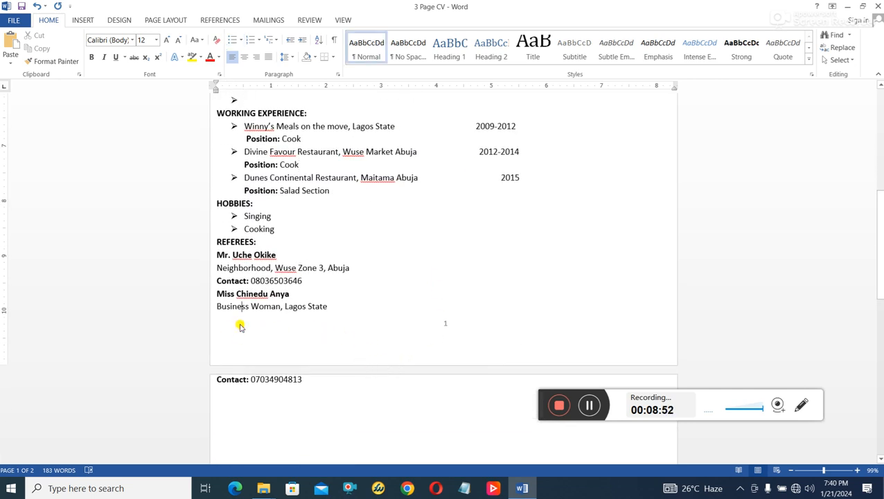
left_click(348, 312)
key("Delete")
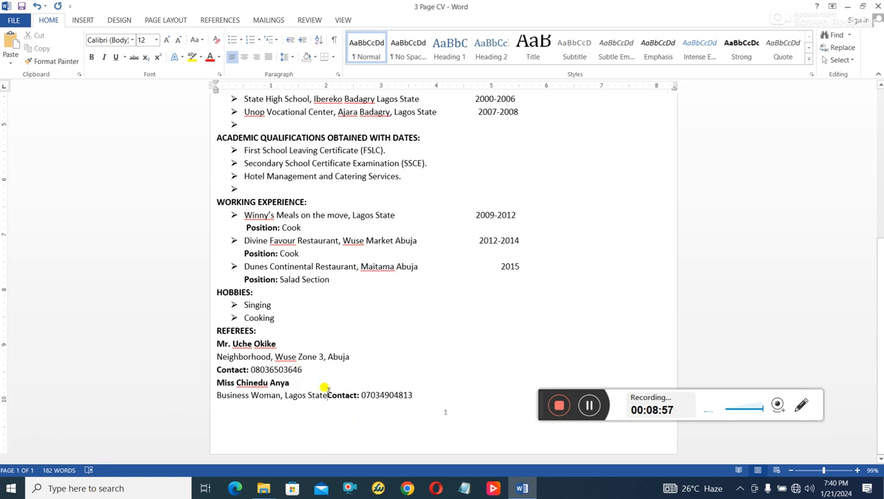
key("Return")
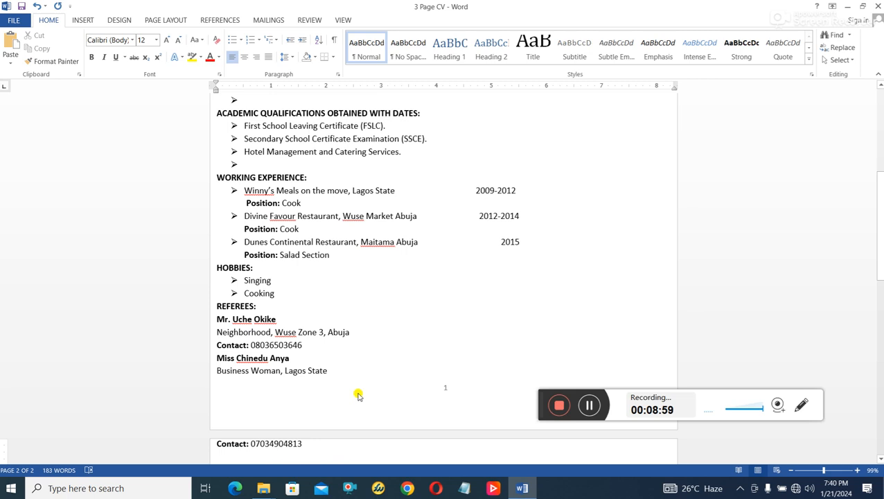
- Delete the empty lines below the Objectives paragraph and below Nationality, then select the whole CV
scroll(355, 392, "up", 6)
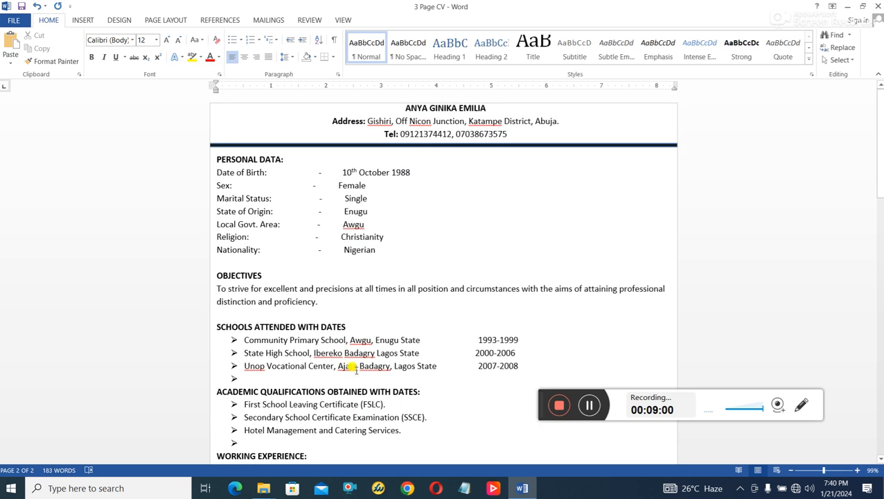
left_click(236, 310)
key("Delete")
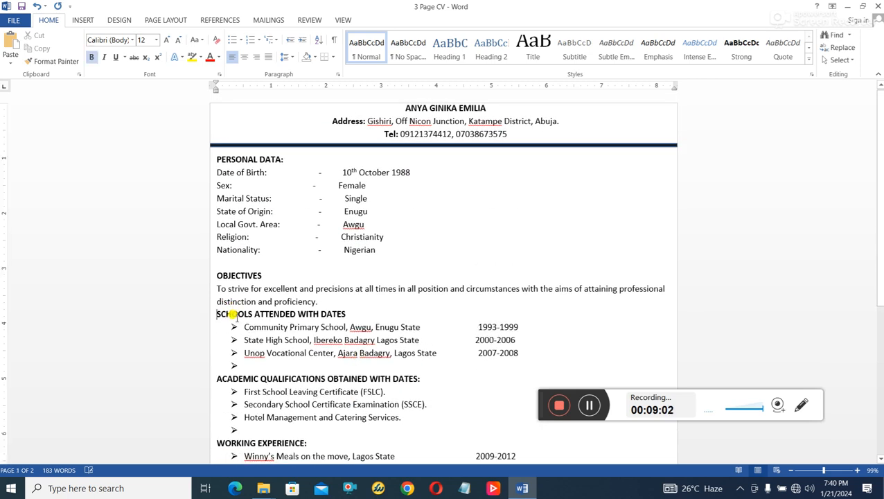
key("Delete")
scroll(398, 340, "down", 6)
scroll(291, 388, "up", 1)
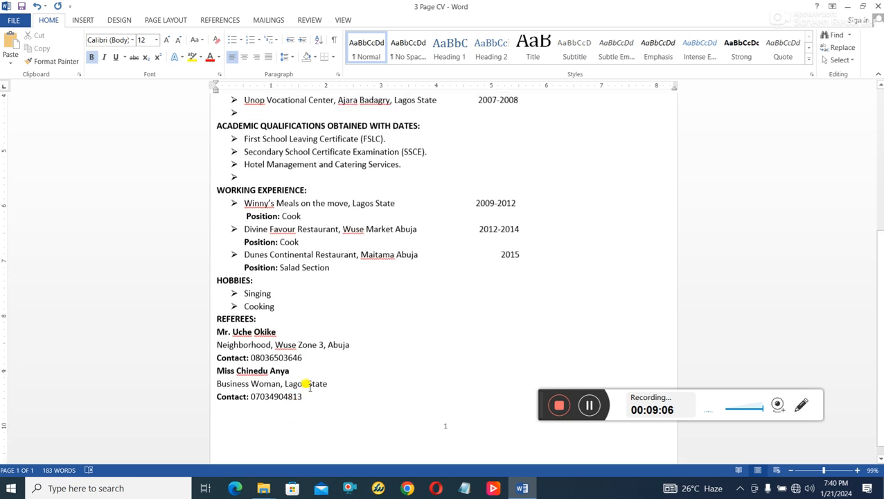
scroll(298, 388, "down", 1)
scroll(295, 395, "up", 5)
scroll(295, 398, "up", 1)
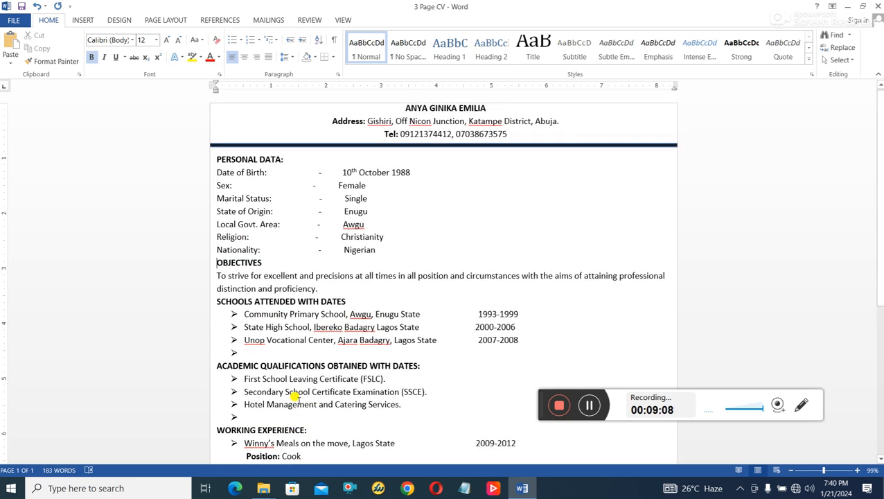
scroll(330, 357, "down", 4)
scroll(316, 295, "down", 3)
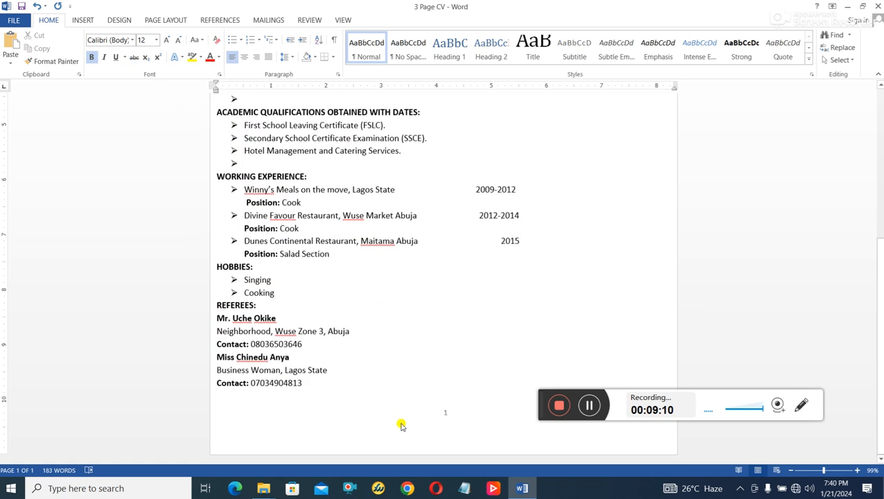
left_click_drag(337, 388, 211, 90)
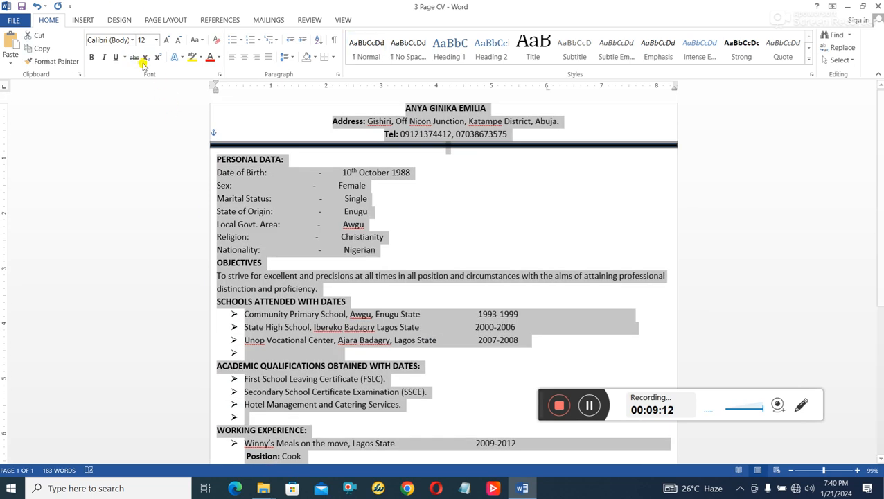
- Apply font size 12.5 to the entire selected CV
left_click(143, 40)
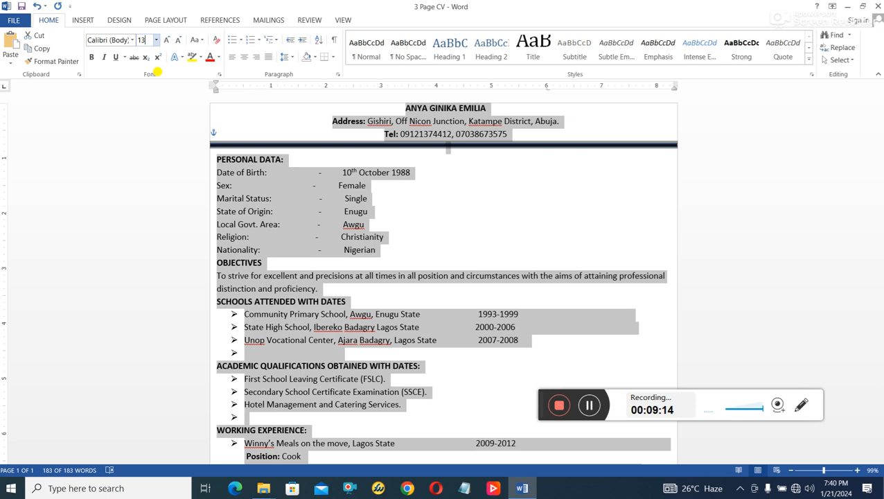
scroll(645, 257, "down", 8)
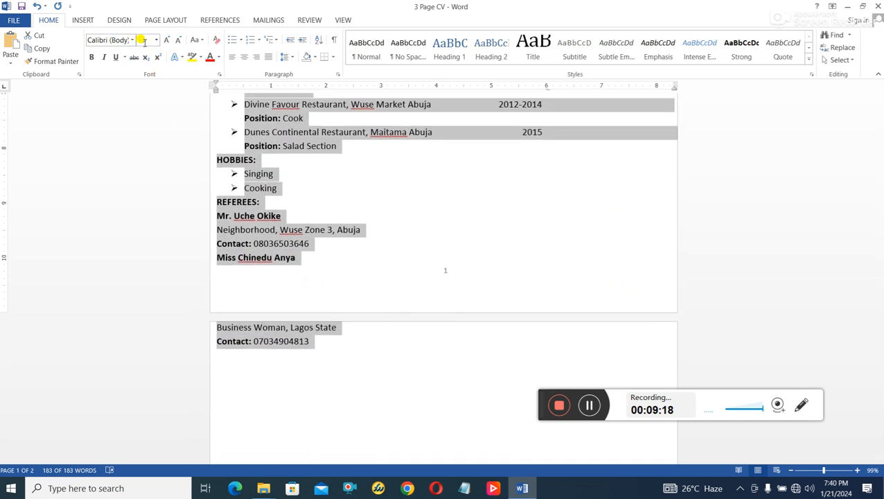
type("12.5")
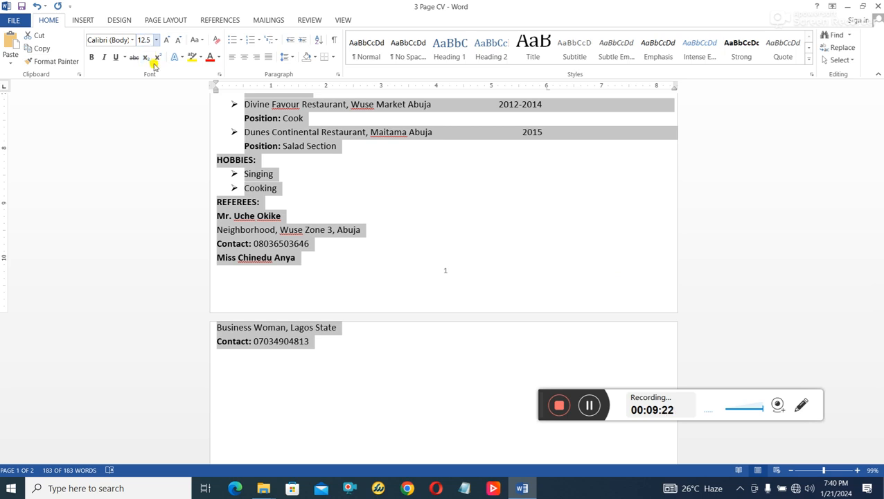
key("Return")
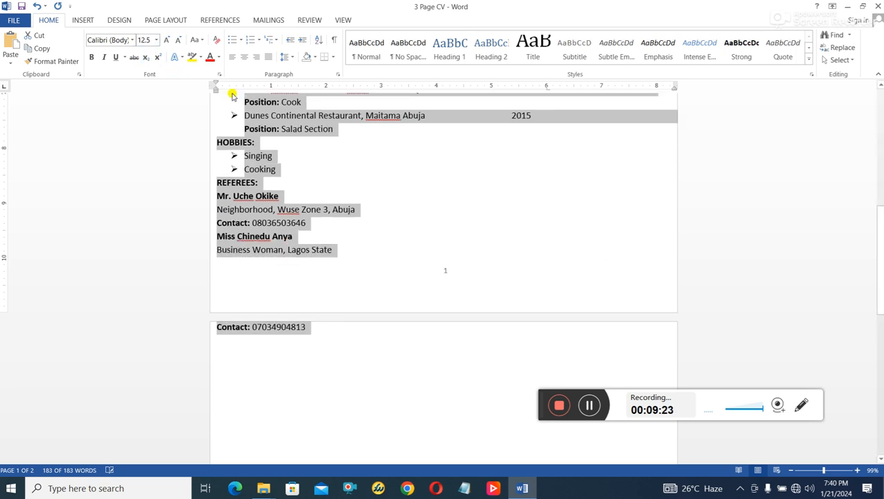
- Remove the empty bullet line after Unop Vocational Center, above Academic Qualifications
left_click(320, 275)
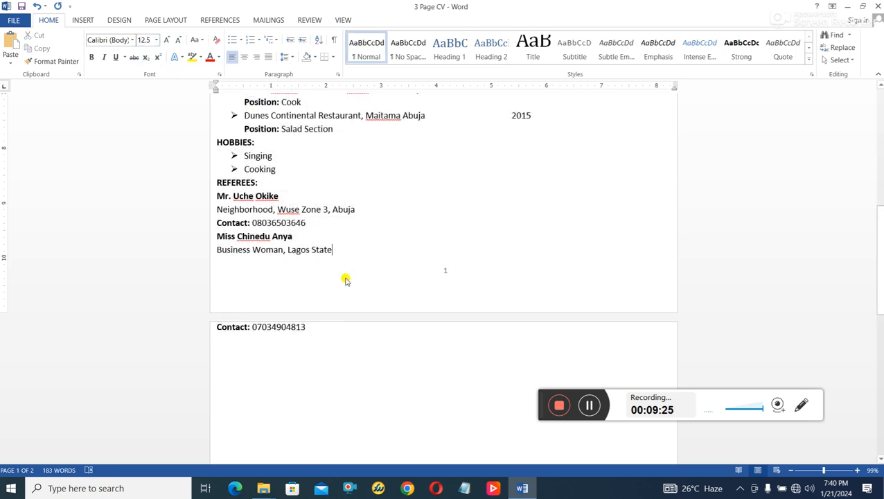
scroll(345, 279, "up", 3)
scroll(342, 276, "up", 8)
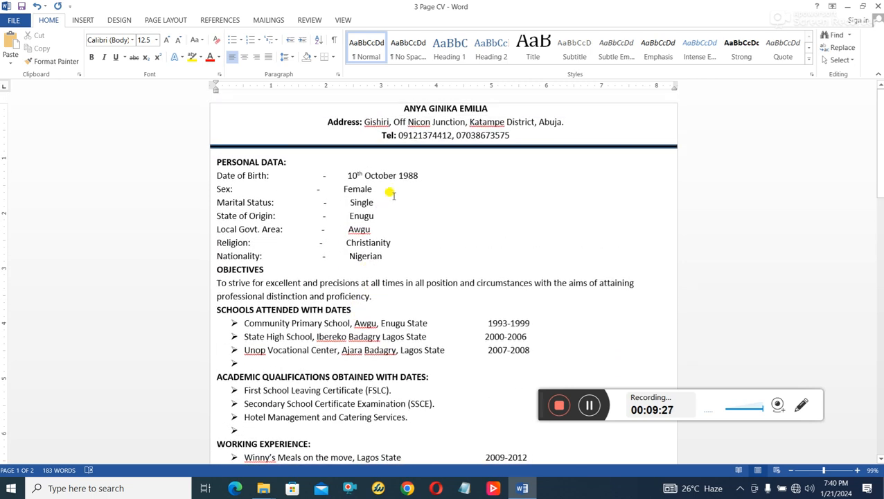
scroll(308, 301, "down", 3)
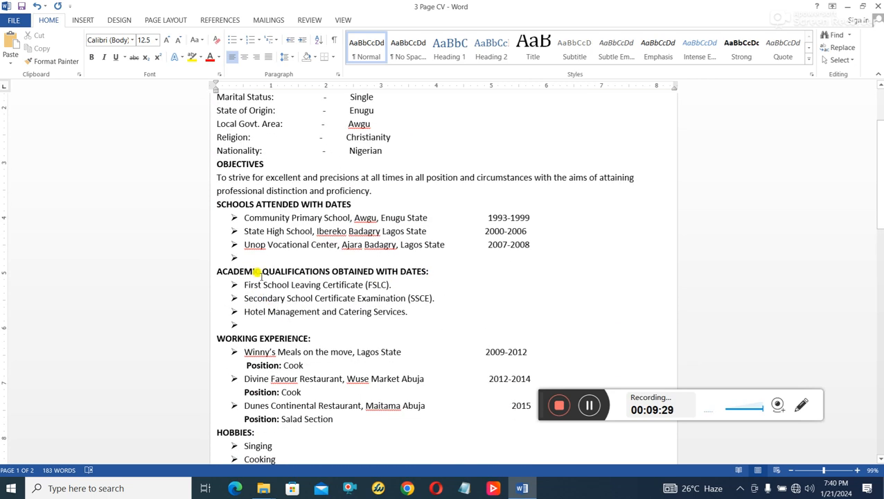
left_click(264, 259)
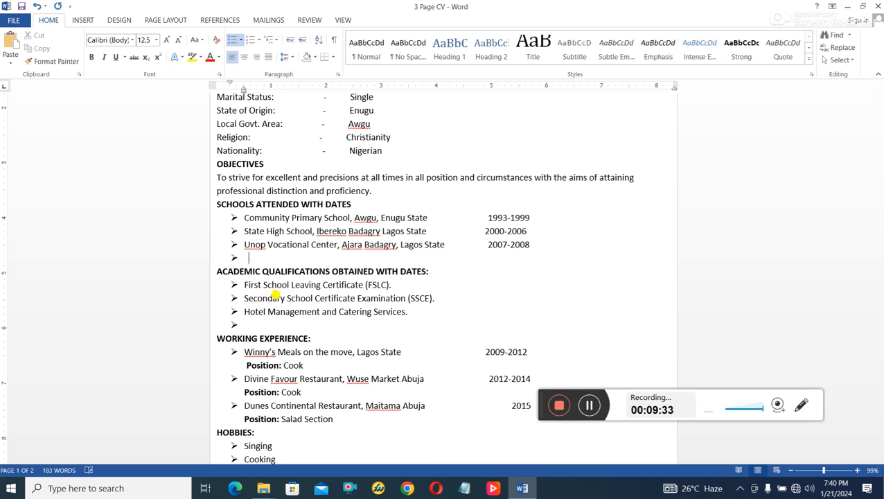
key("BackSpace")
key("BackSpace")
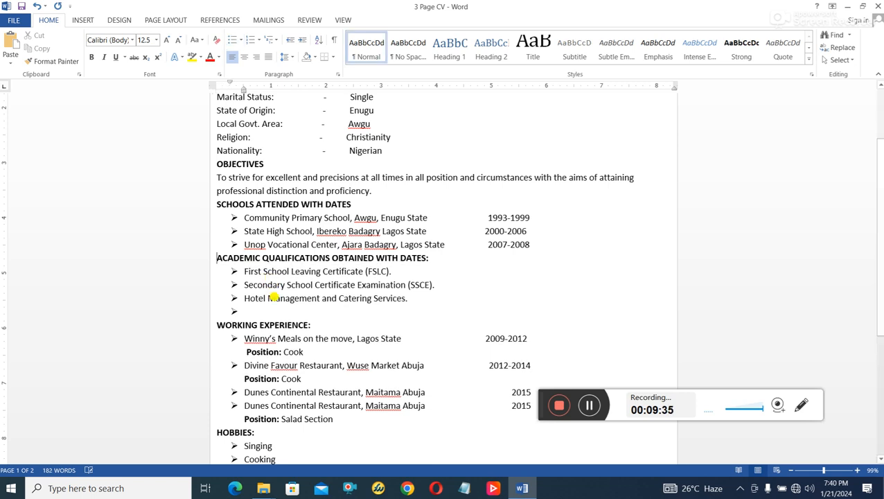
key("BackSpace")
key("BackSpace")
scroll(253, 315, "down", 1)
scroll(253, 320, "down", 2)
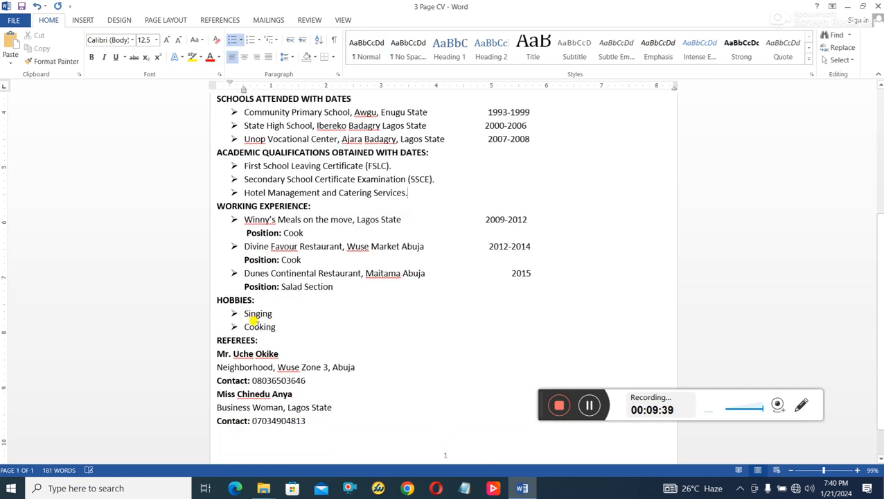
scroll(256, 320, "down", 1)
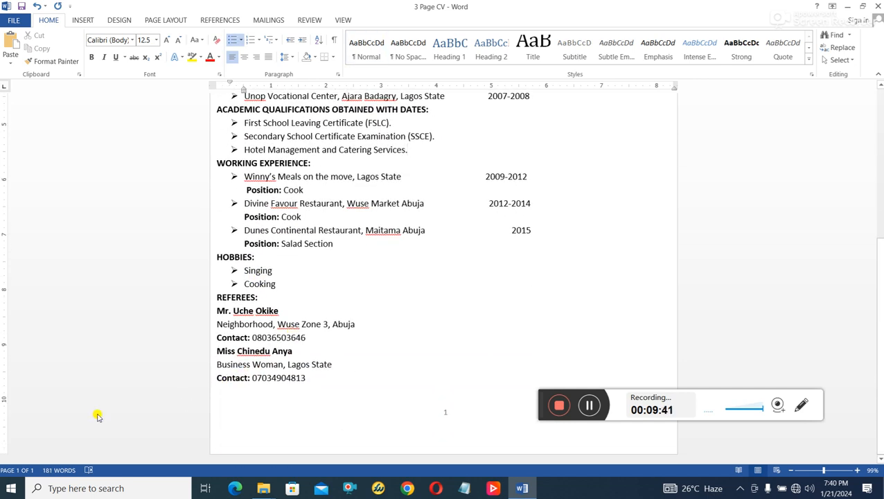
scroll(310, 374, "up", 6)
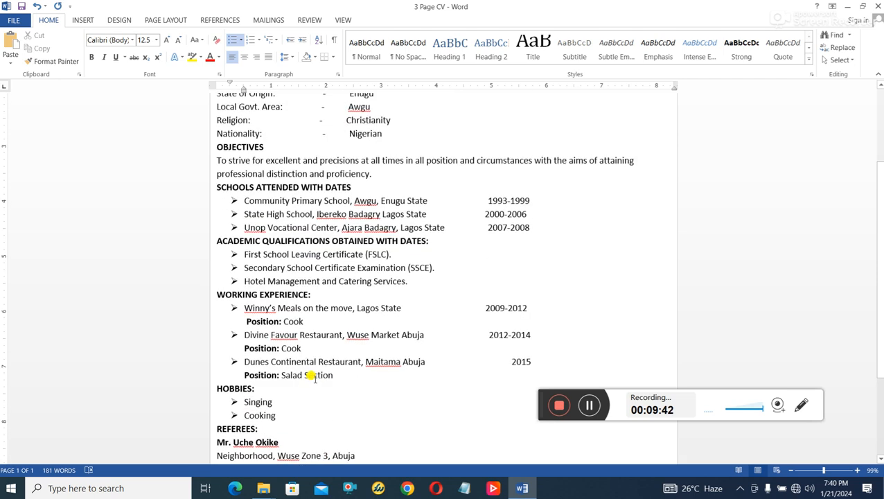
scroll(312, 378, "down", 4)
scroll(310, 430, "down", 2)
- Select the whole CV and set its font size to 13
left_click_drag(316, 395, 81, 3)
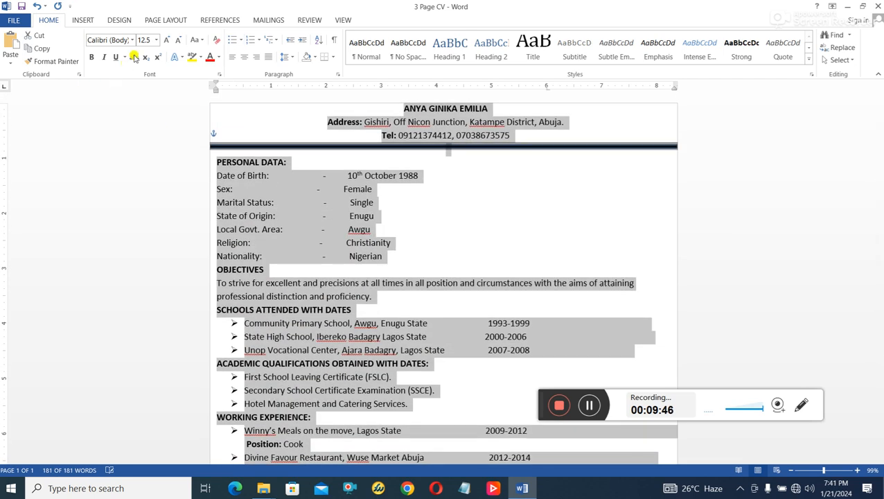
type("13")
key("Return")
scroll(363, 228, "down", 6)
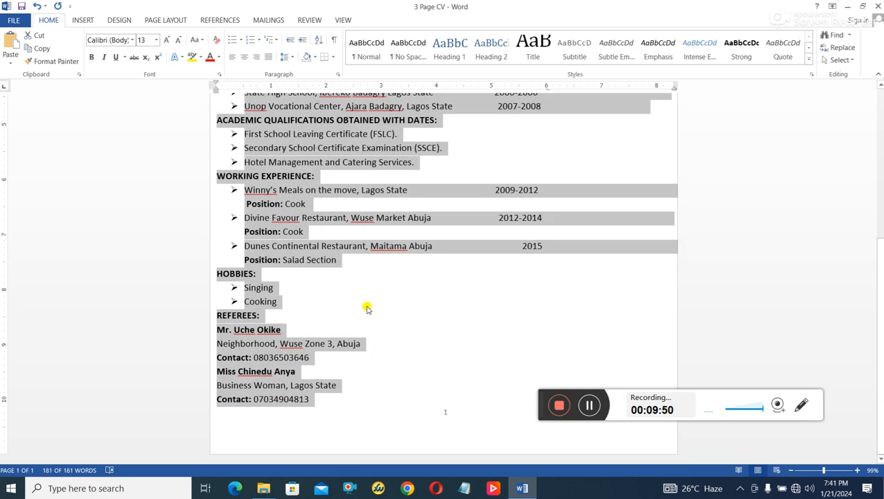
left_click(303, 386)
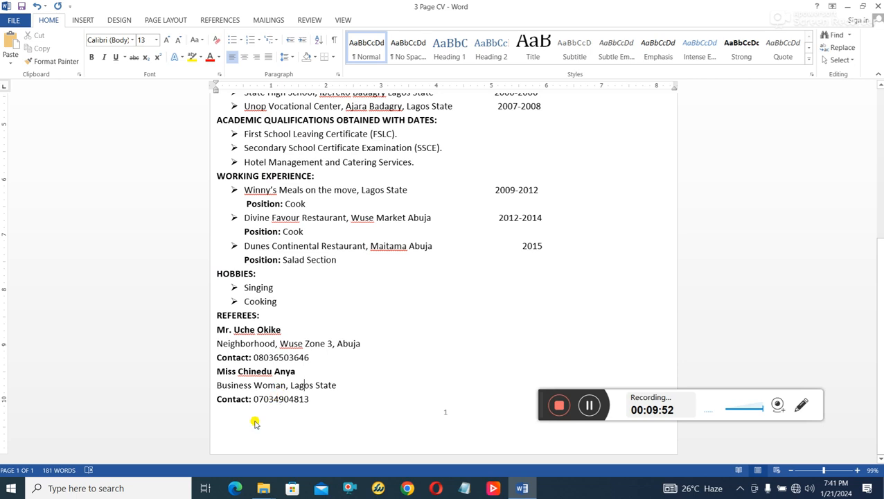
scroll(255, 423, "up", 7)
scroll(297, 412, "down", 4)
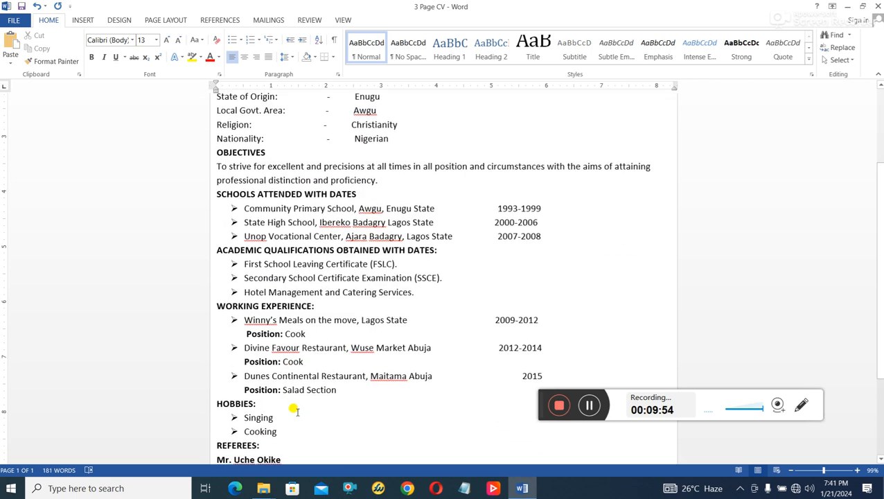
scroll(297, 412, "down", 3)
- Reselect all the CV text and increase its font size to 13.5
key("ctrl+a")
scroll(190, 112, "up", 6)
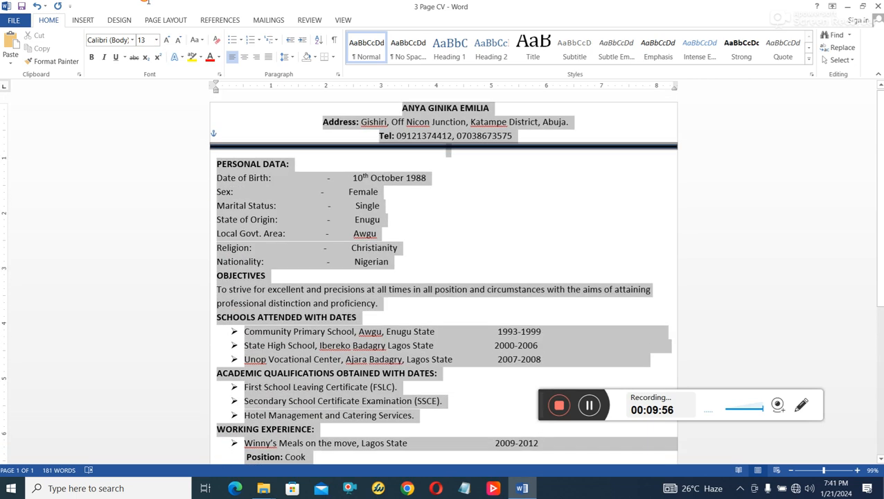
left_click(146, 40)
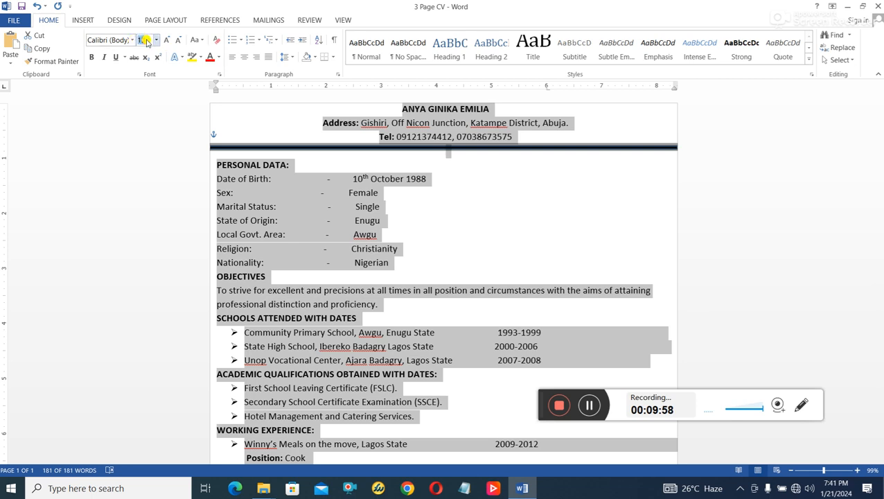
type("13.5")
key("Return")
scroll(544, 263, "down", 8)
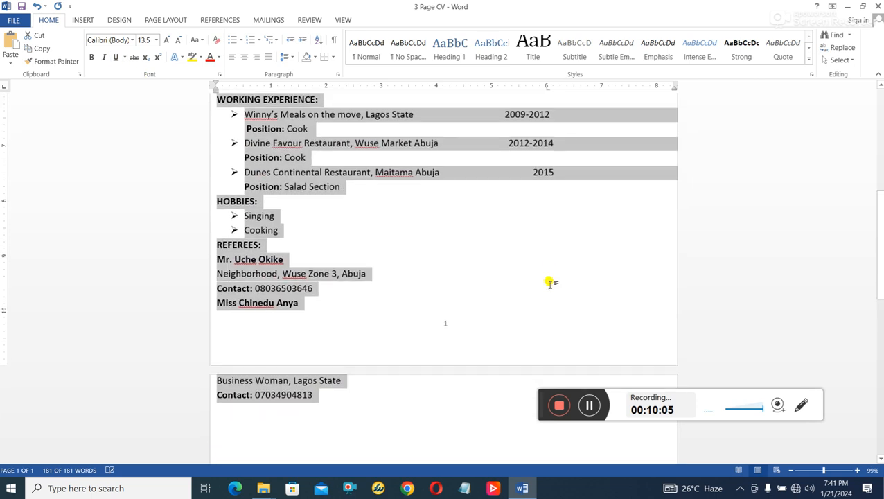
scroll(550, 283, "down", 1)
left_click(361, 309)
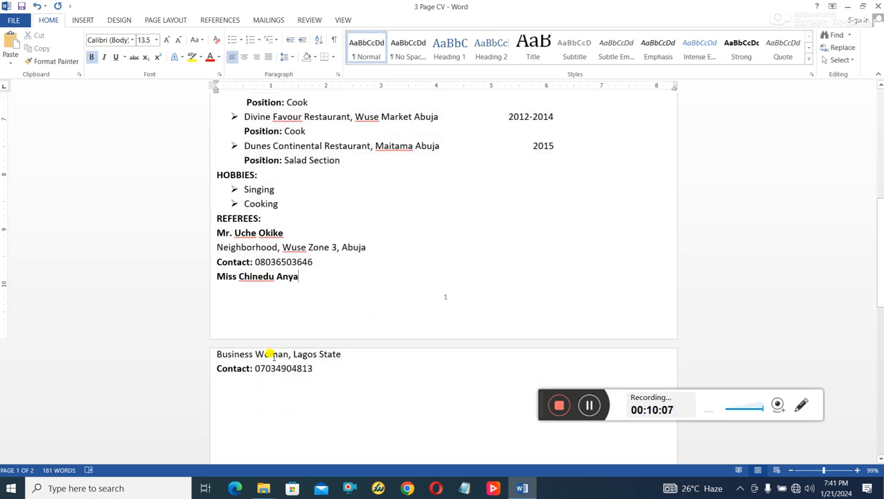
scroll(298, 362, "up", 6)
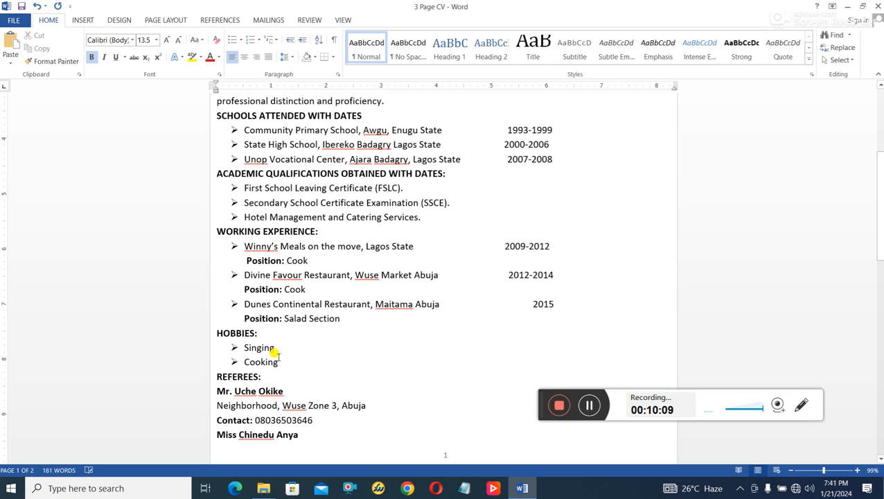
scroll(264, 303, "up", 3)
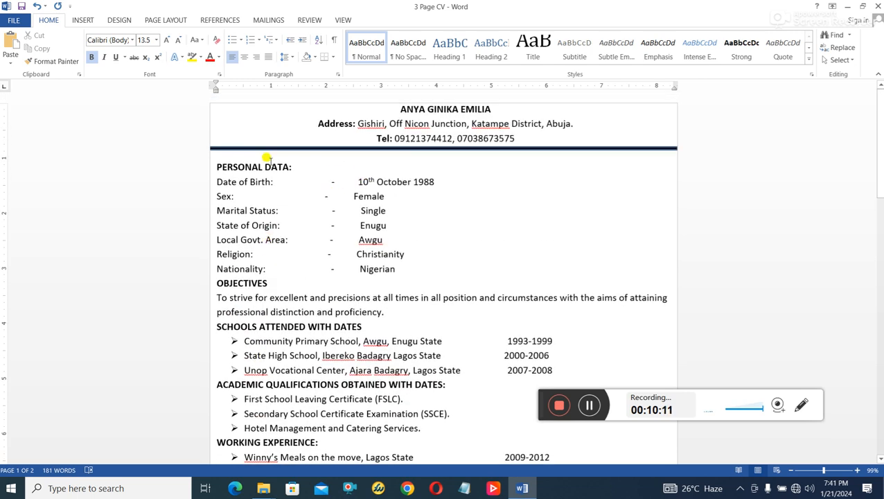
left_click(218, 171)
scroll(270, 229, "down", 1)
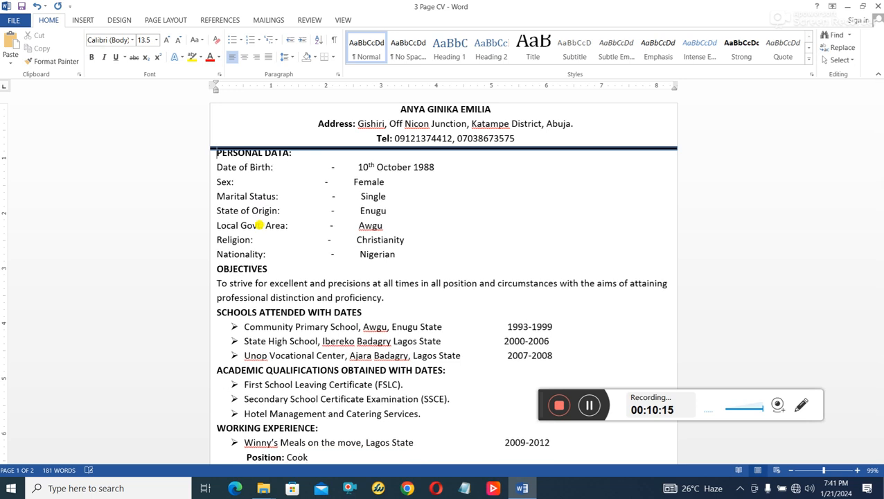
scroll(333, 245, "down", 7)
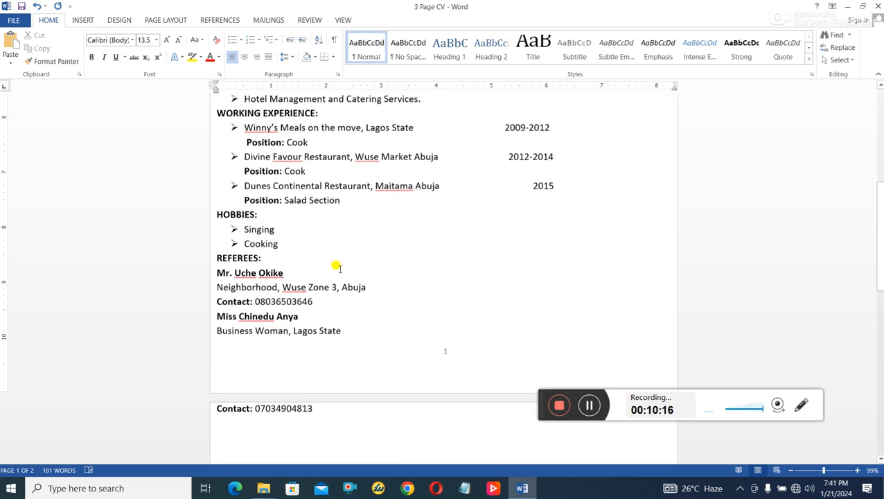
scroll(338, 263, "up", 4)
scroll(336, 268, "up", 5)
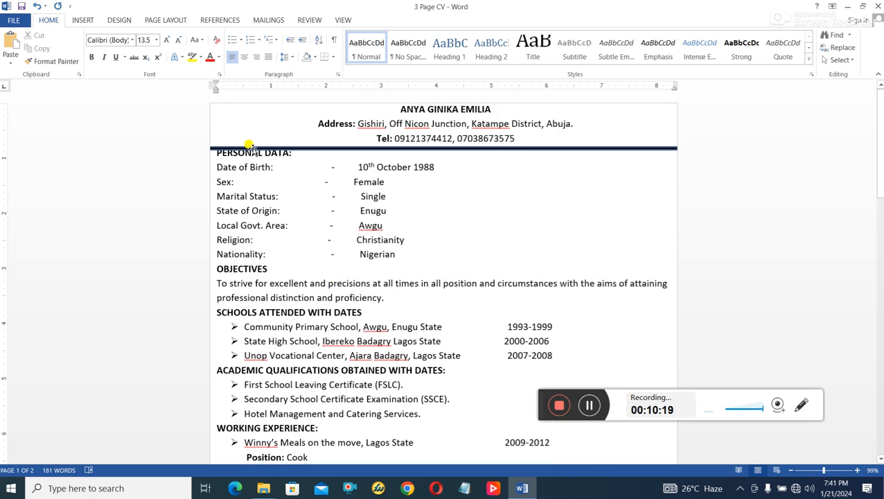
left_click(37, 6)
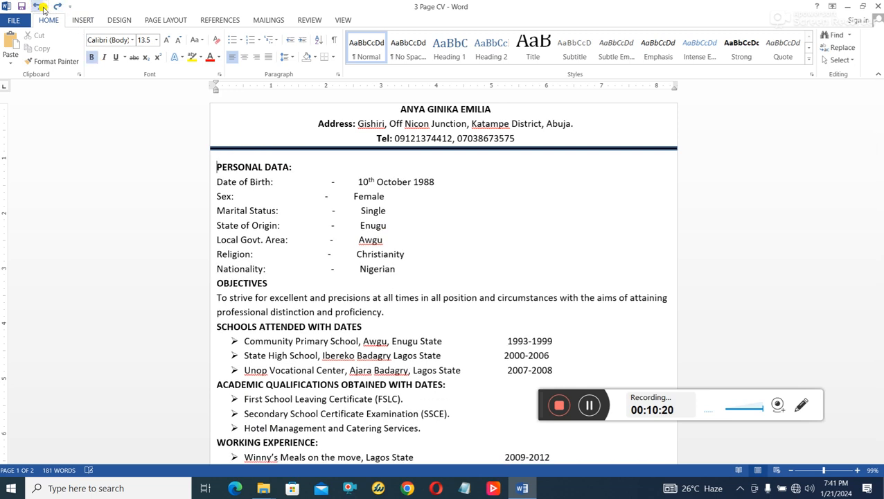
scroll(513, 296, "down", 2)
scroll(516, 298, "down", 6)
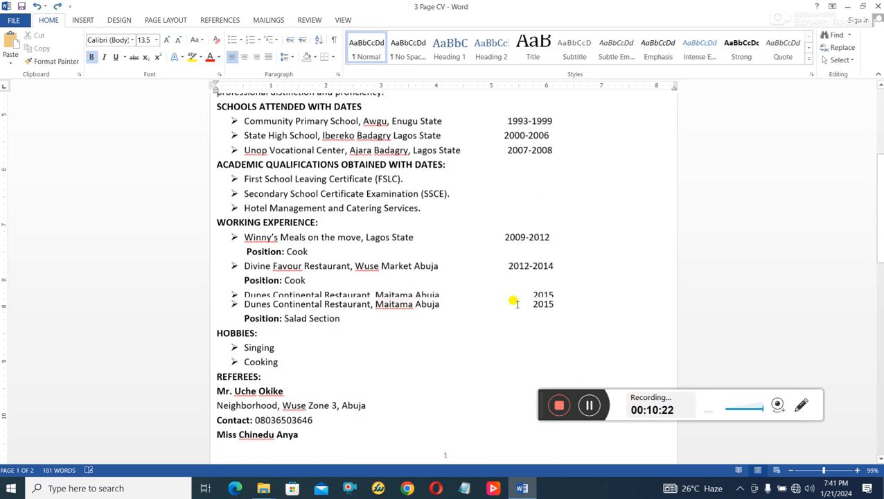
scroll(312, 322, "down", 1)
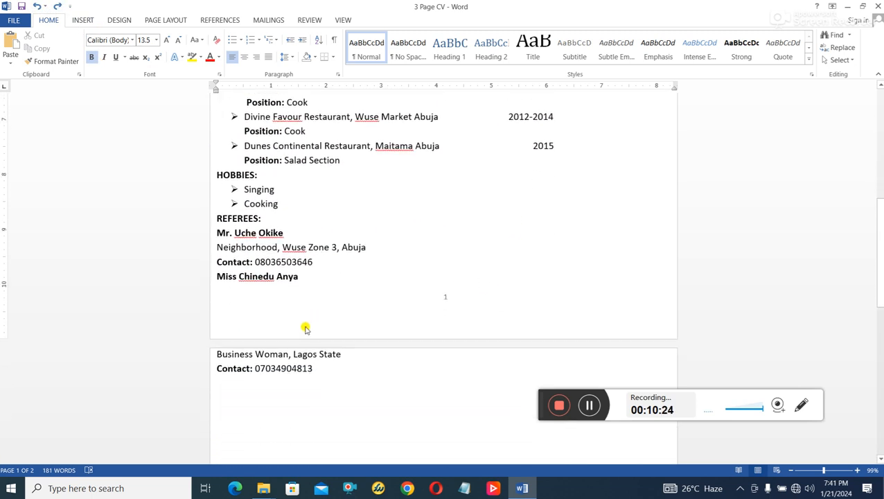
scroll(306, 327, "up", 7)
scroll(340, 321, "down", 1)
scroll(340, 317, "up", 3)
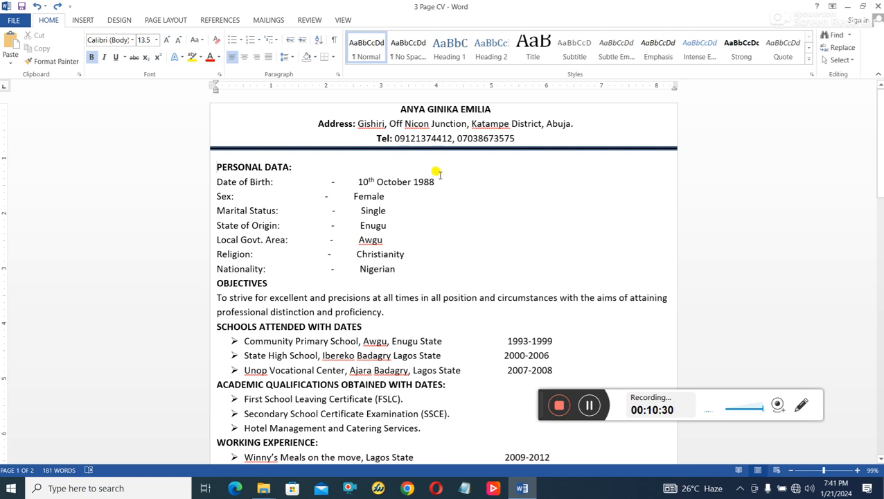
scroll(471, 208, "down", 10)
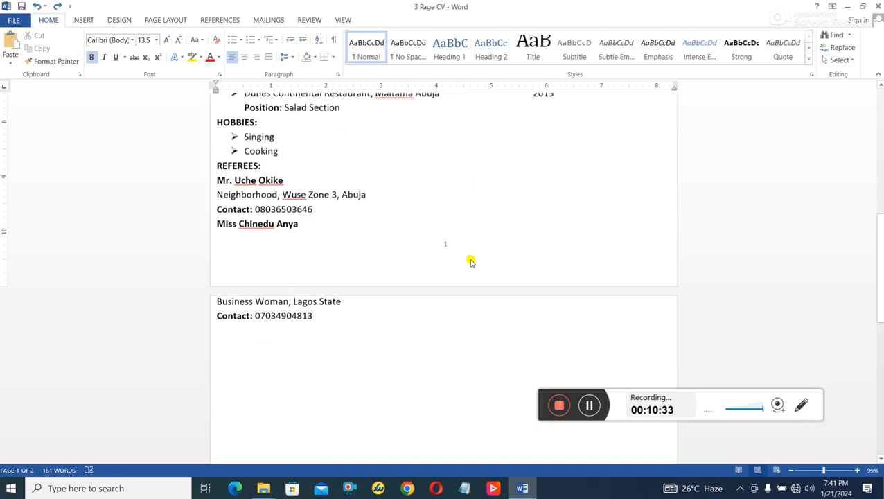
- Select all the CV text and reduce its font size to 13
left_click_drag(330, 319, 122, 3)
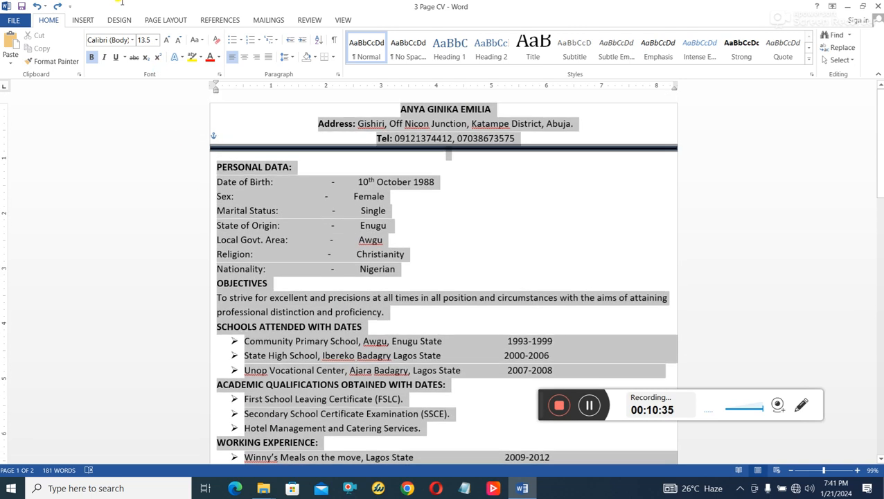
left_click(144, 41)
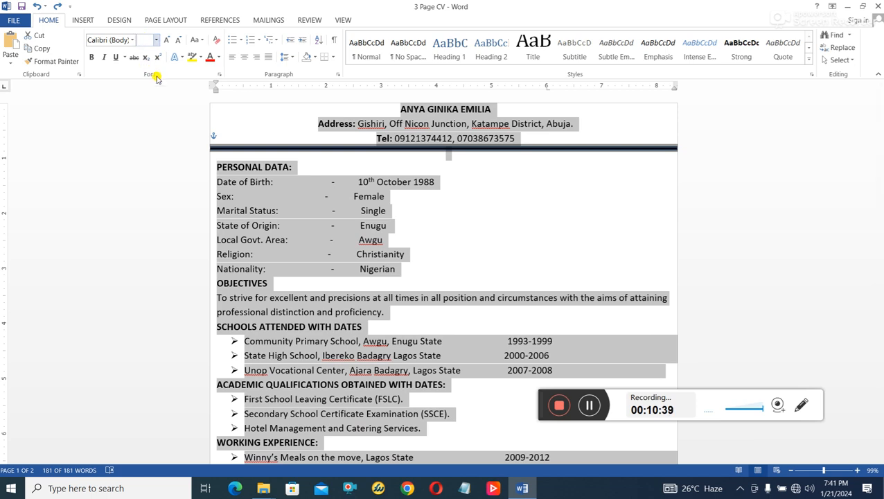
type("13")
key("Return")
scroll(578, 276, "down", 3)
left_click(560, 254)
scroll(521, 263, "down", 2)
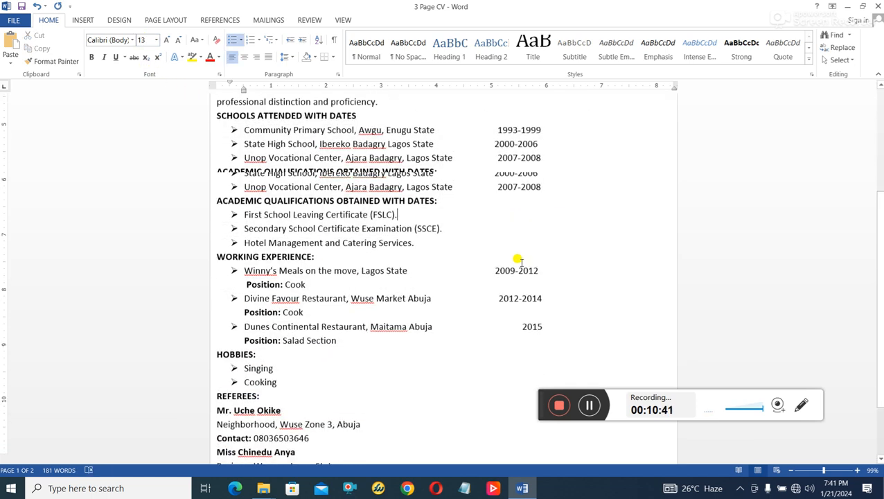
scroll(320, 315, "up", 5)
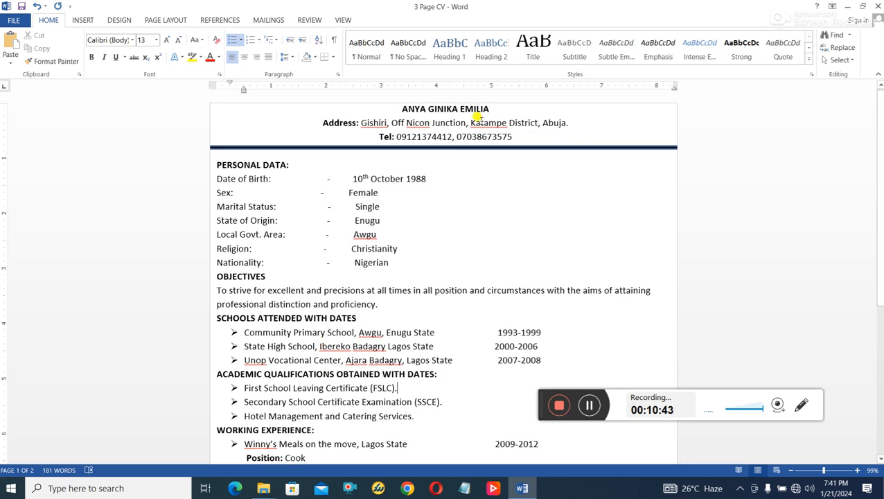
- Set the name, address and tel header lines to size 14, then 13.5
left_click_drag(511, 130, 394, 107)
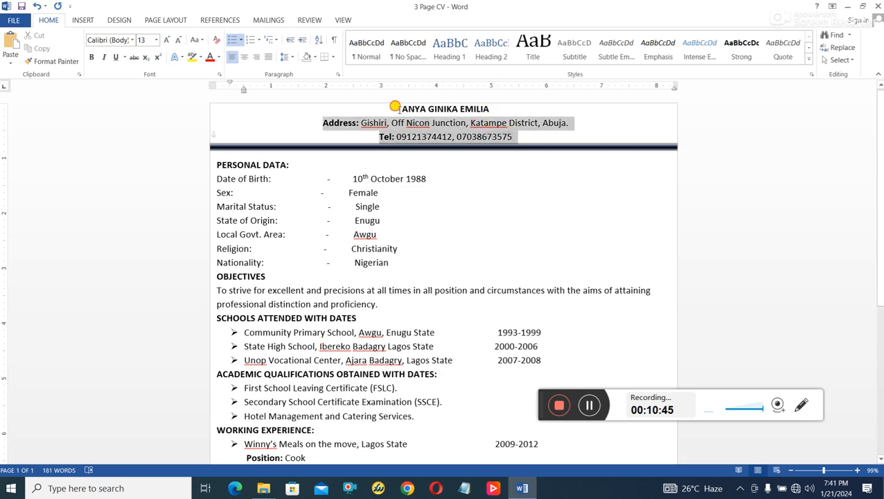
left_click(142, 40)
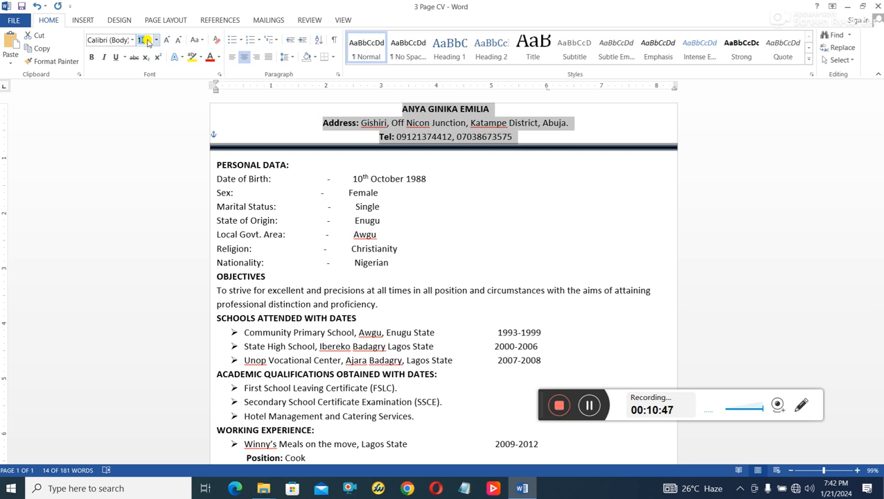
type("14")
key("Return")
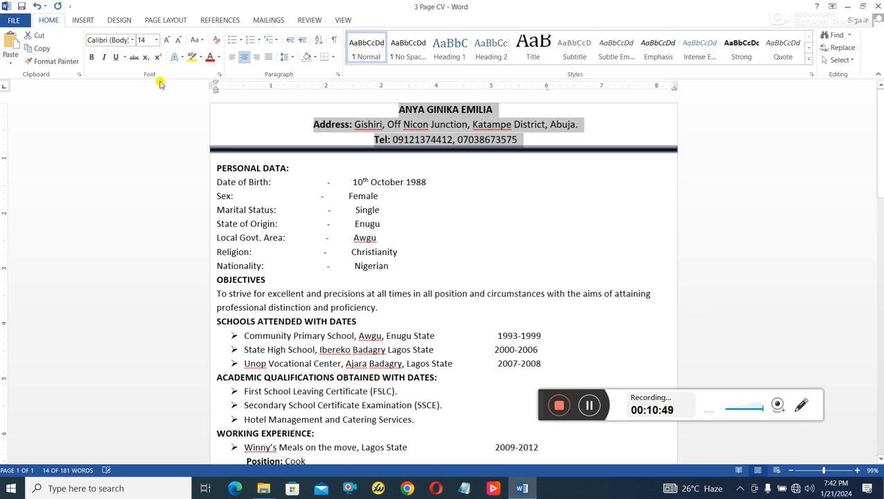
scroll(520, 284, "down", 10)
scroll(544, 323, "up", 10)
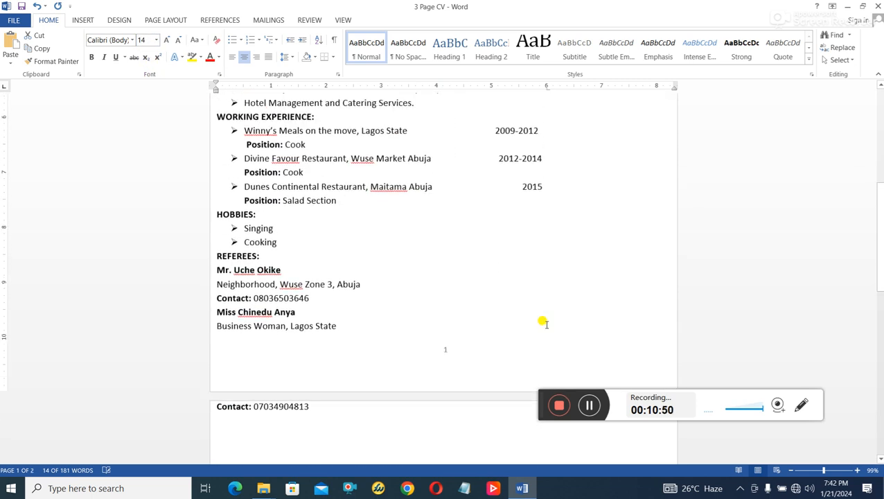
left_click(142, 40)
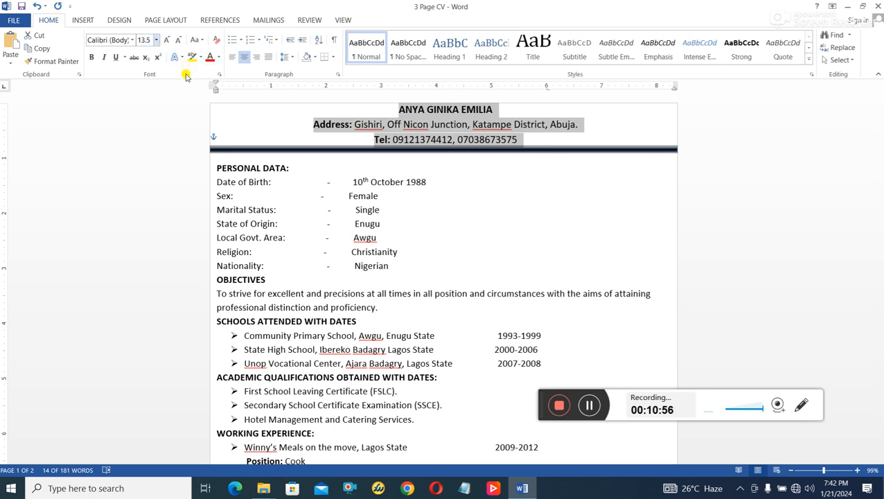
scroll(426, 208, "down", 6)
scroll(429, 221, "up", 6)
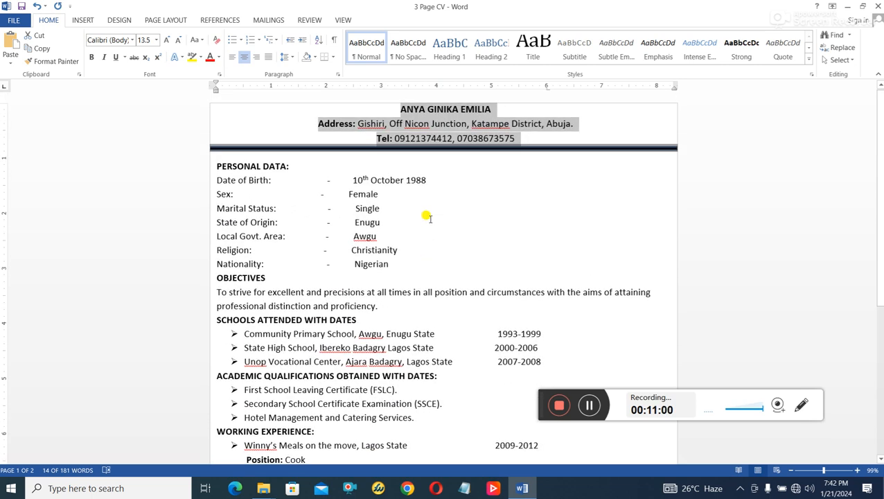
left_click(463, 134)
scroll(584, 215, "down", 6)
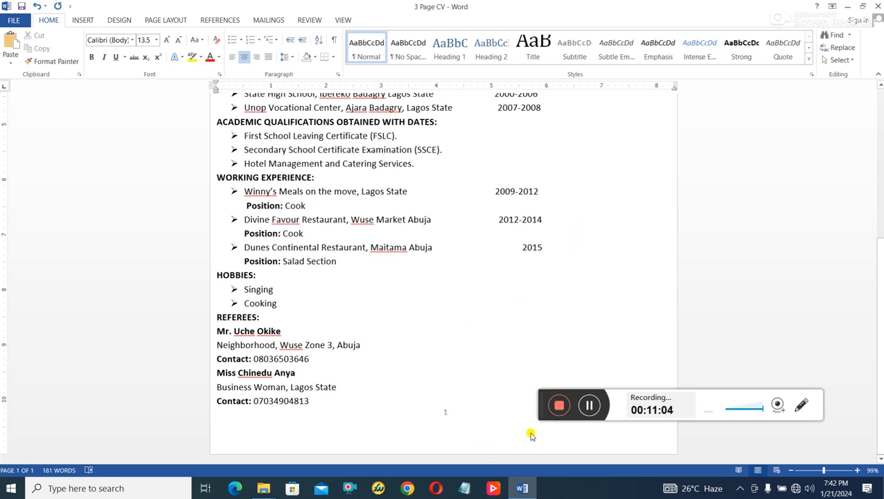
scroll(516, 345, "up", 6)
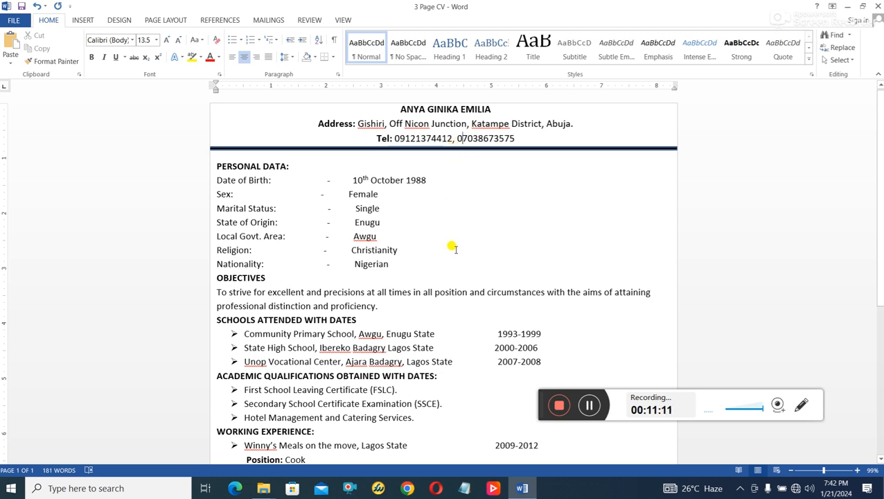
scroll(443, 242, "down", 4)
left_click_drag(385, 371, 220, 162)
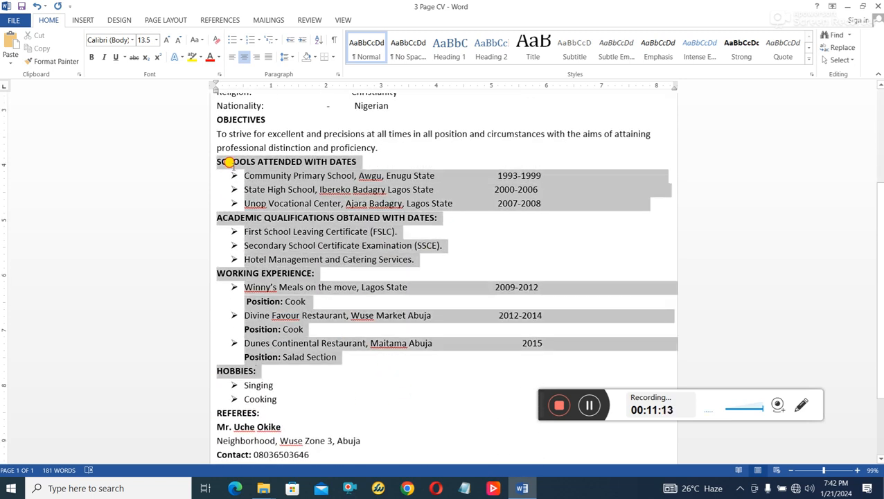
left_click(334, 75)
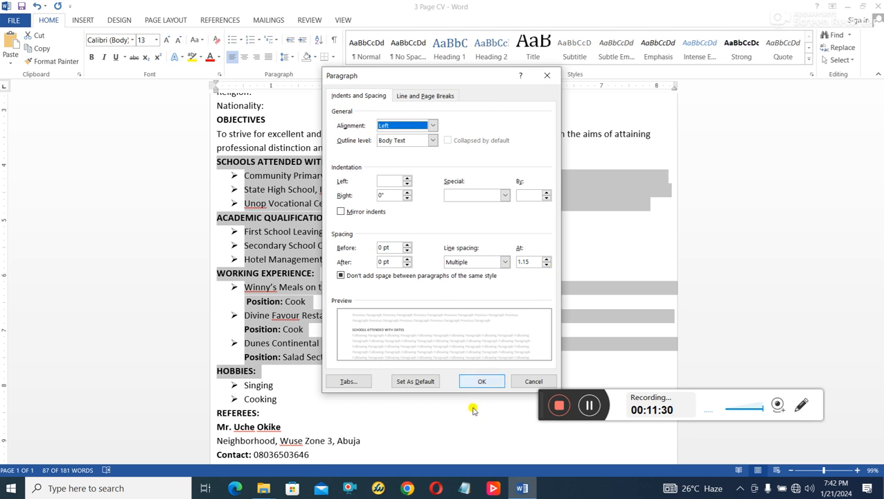
left_click(481, 380)
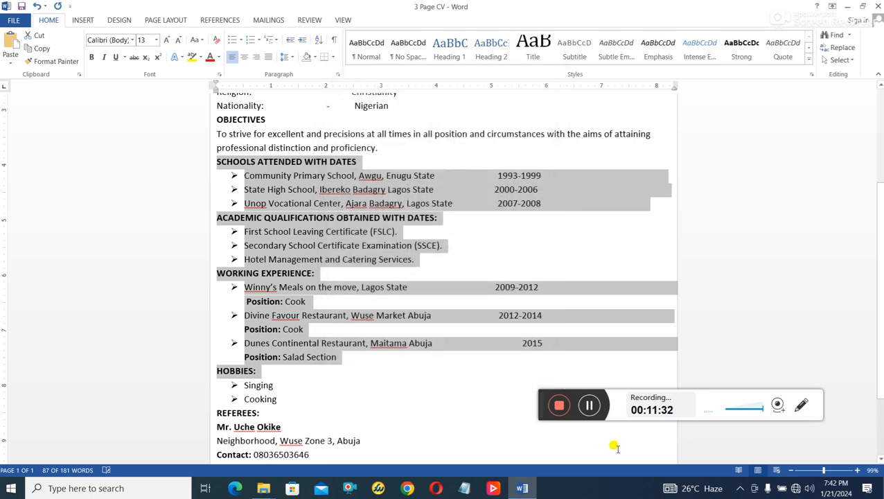